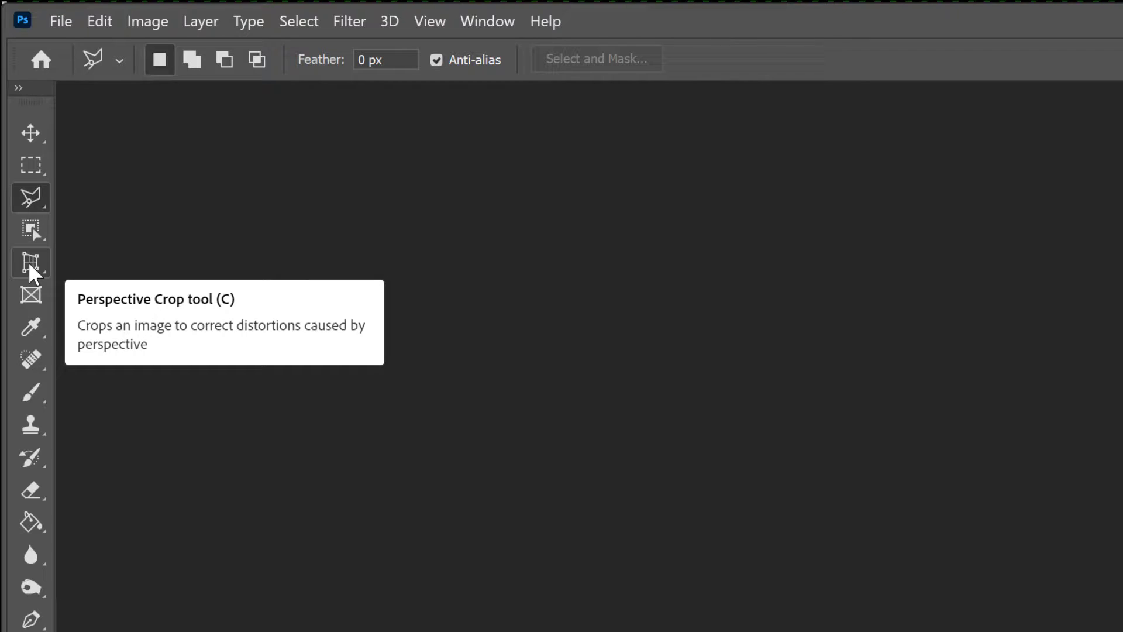
Step: Make the Perspective Crop Tool from the Crop tool group the active tool
{"action": "left_click", "coordinate": [29, 264]}
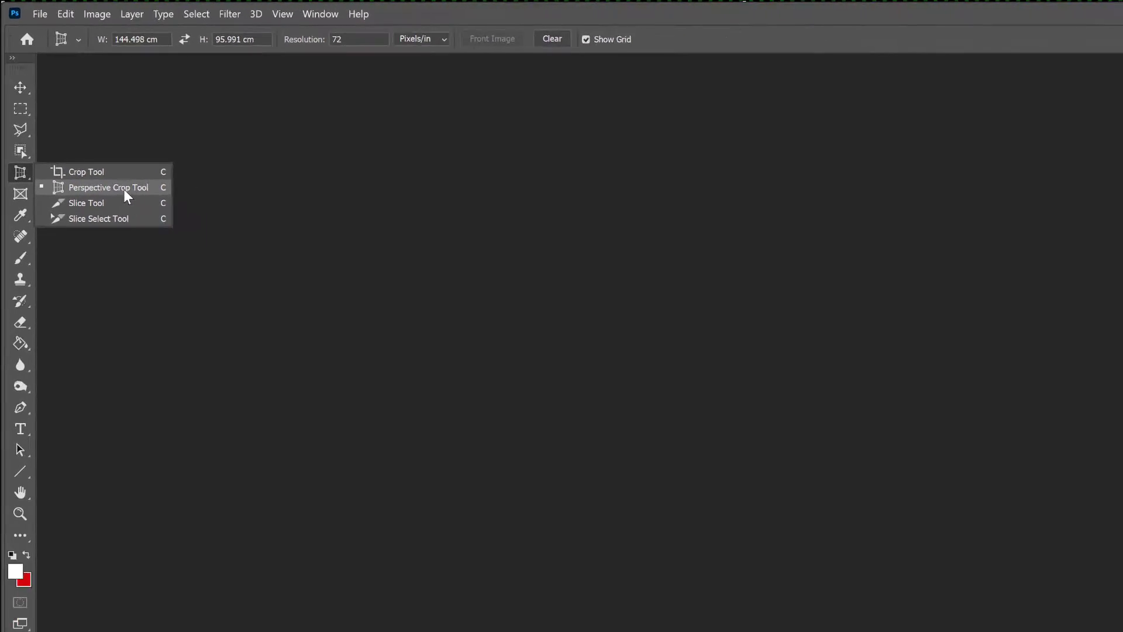
{"action": "left_click", "coordinate": [124, 188]}
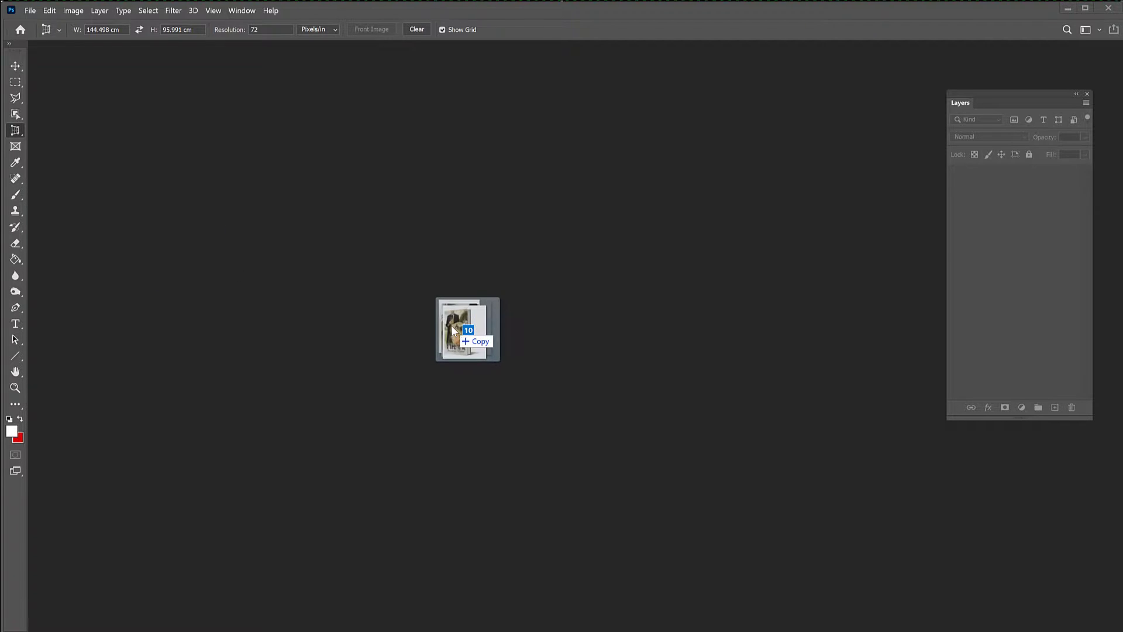
Step: Open the La Boussole marble-table photo as a new document and zoom out to see it whole
{"action": "left_click_drag", "start_coordinate": [452, 326], "coordinate": [461, 334]}
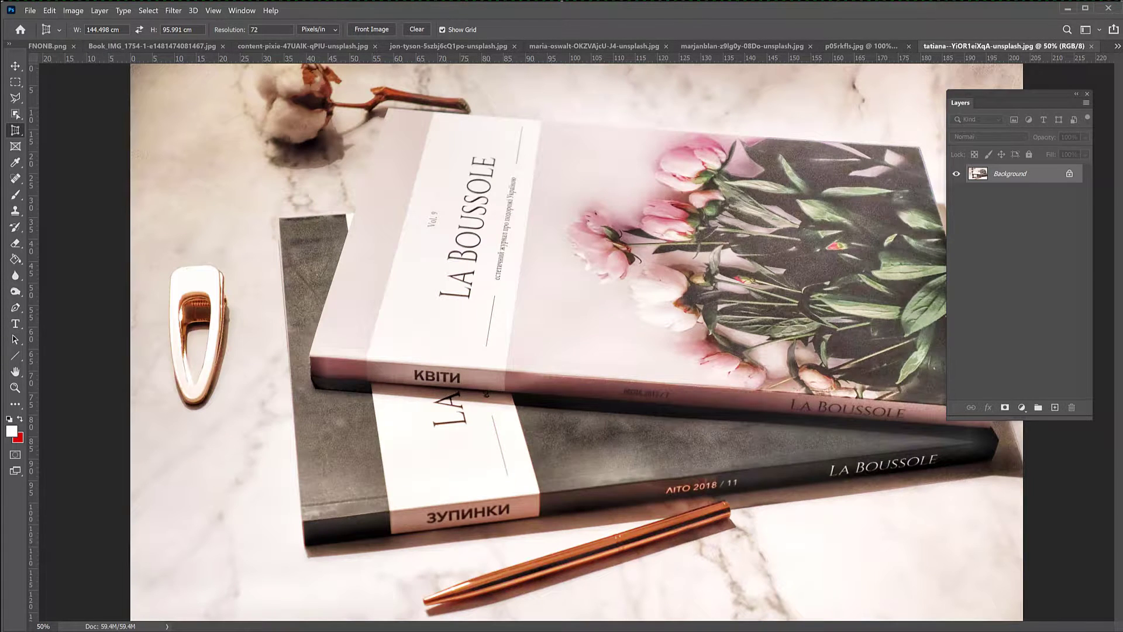
{"action": "key", "text": "ctrl+minus"}
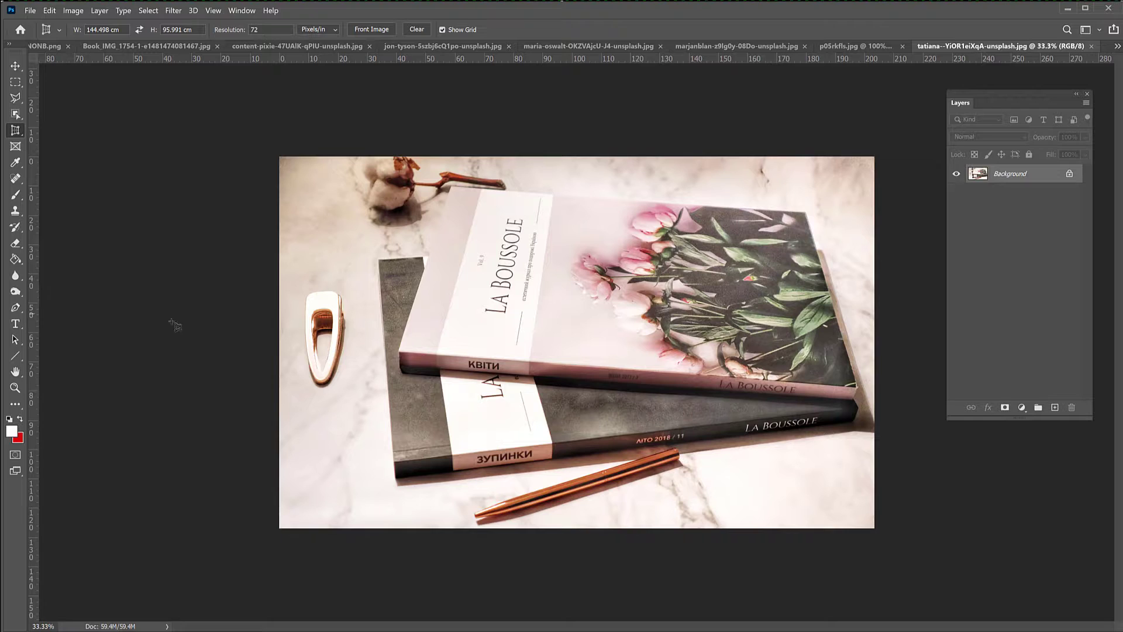
{"action": "left_click", "coordinate": [15, 99]}
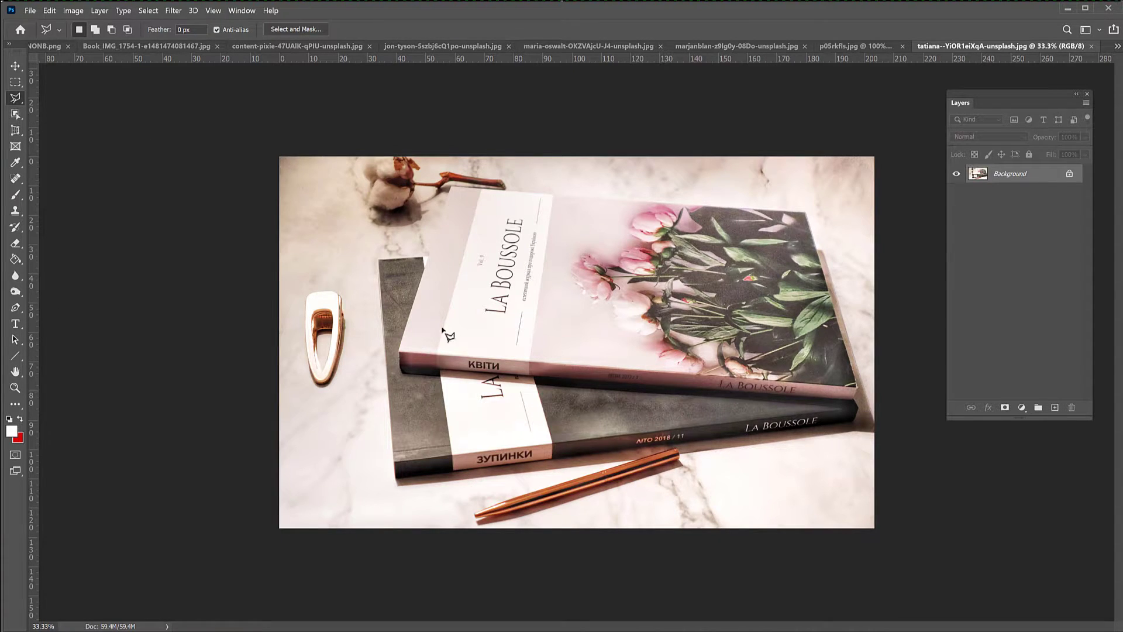
{"action": "left_click", "coordinate": [402, 353]}
{"action": "left_click", "coordinate": [454, 187]}
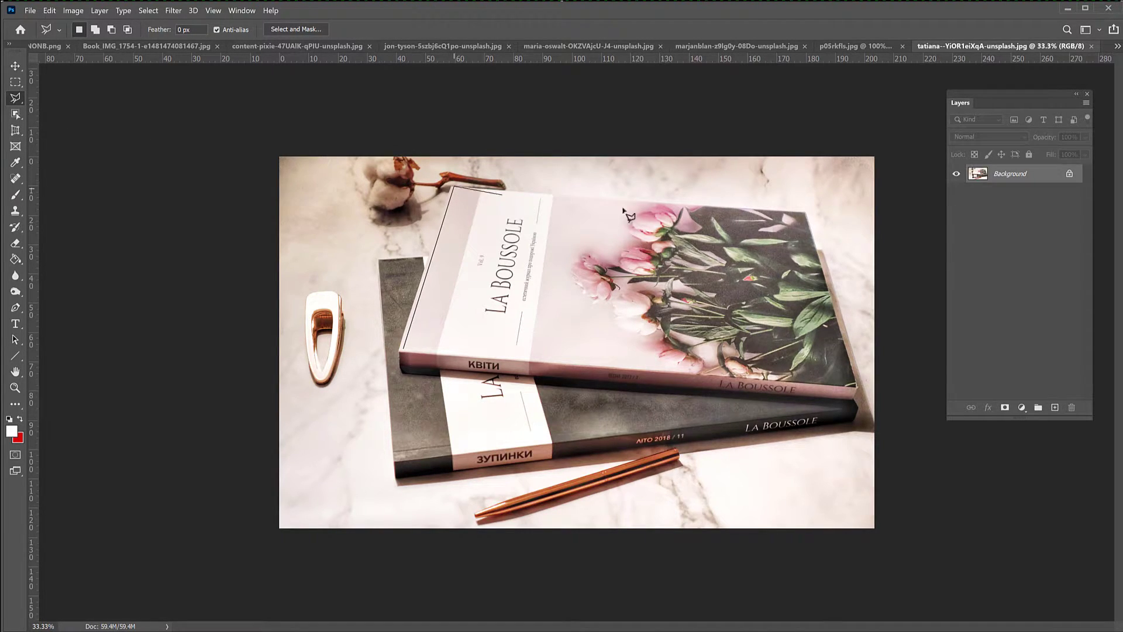
{"action": "left_click", "coordinate": [807, 213]}
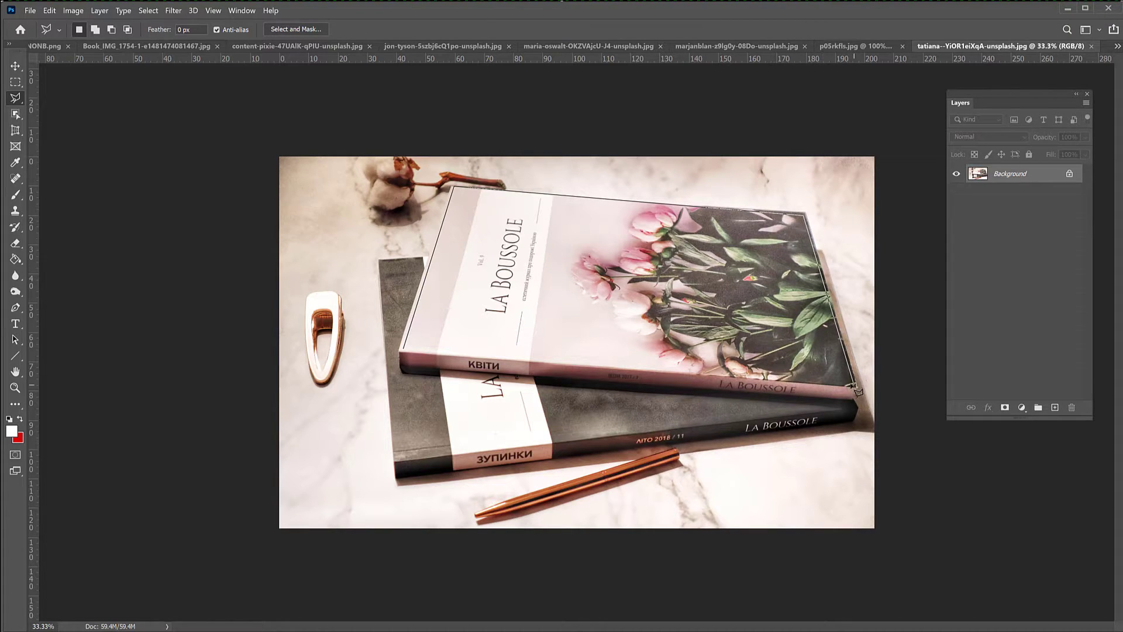
{"action": "left_click", "coordinate": [854, 386]}
{"action": "left_click", "coordinate": [405, 352]}
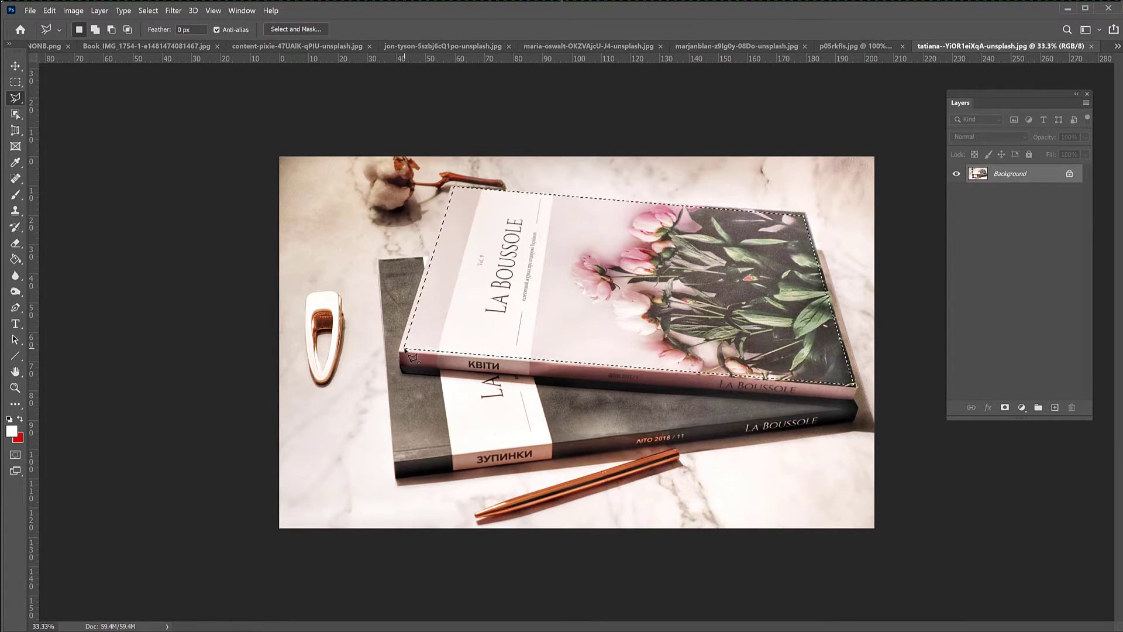
{"action": "key", "text": "ctrl+BackSpace"}
{"action": "key", "text": "ctrl+v"}
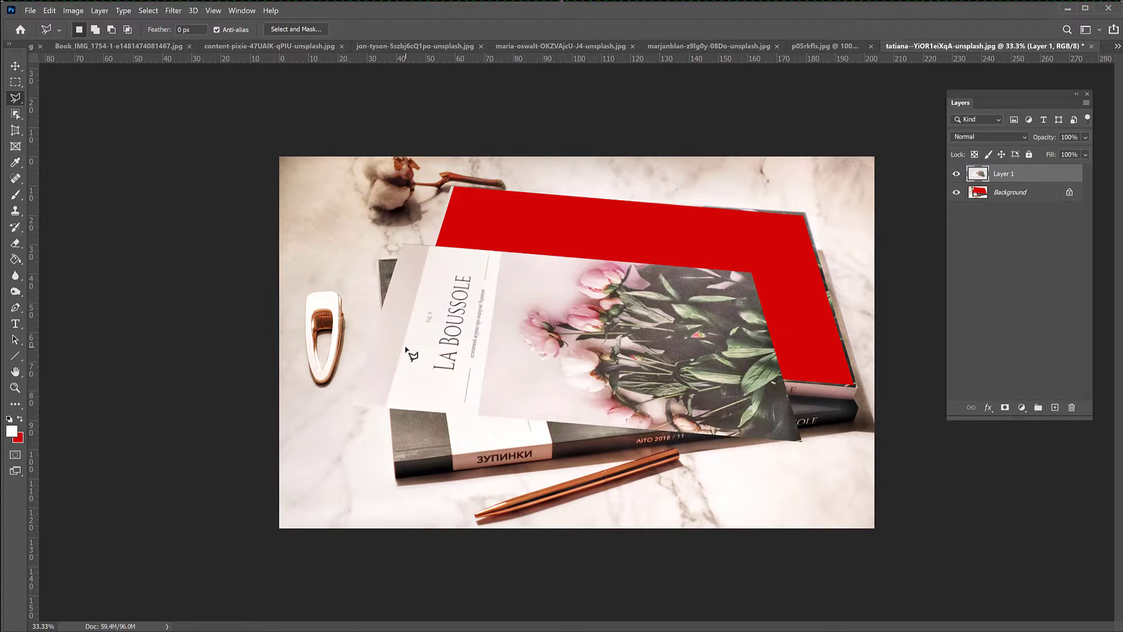
{"action": "key", "text": "ctrl+t"}
{"action": "left_click_drag", "start_coordinate": [389, 200], "coordinate": [672, 142]}
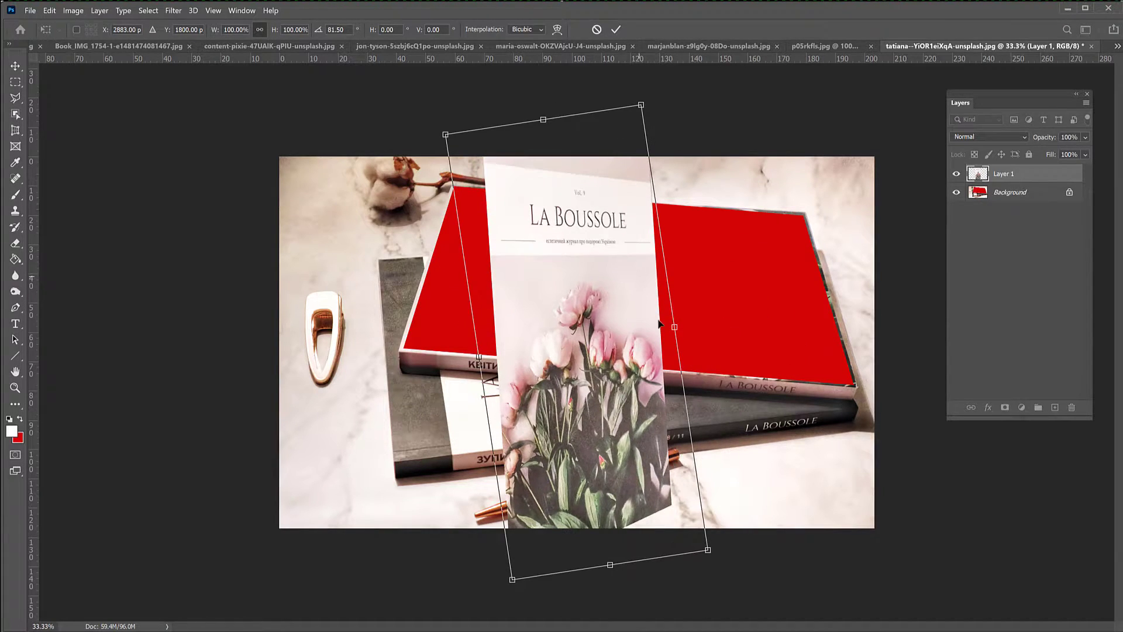
{"action": "left_click_drag", "start_coordinate": [676, 327], "coordinate": [710, 329]}
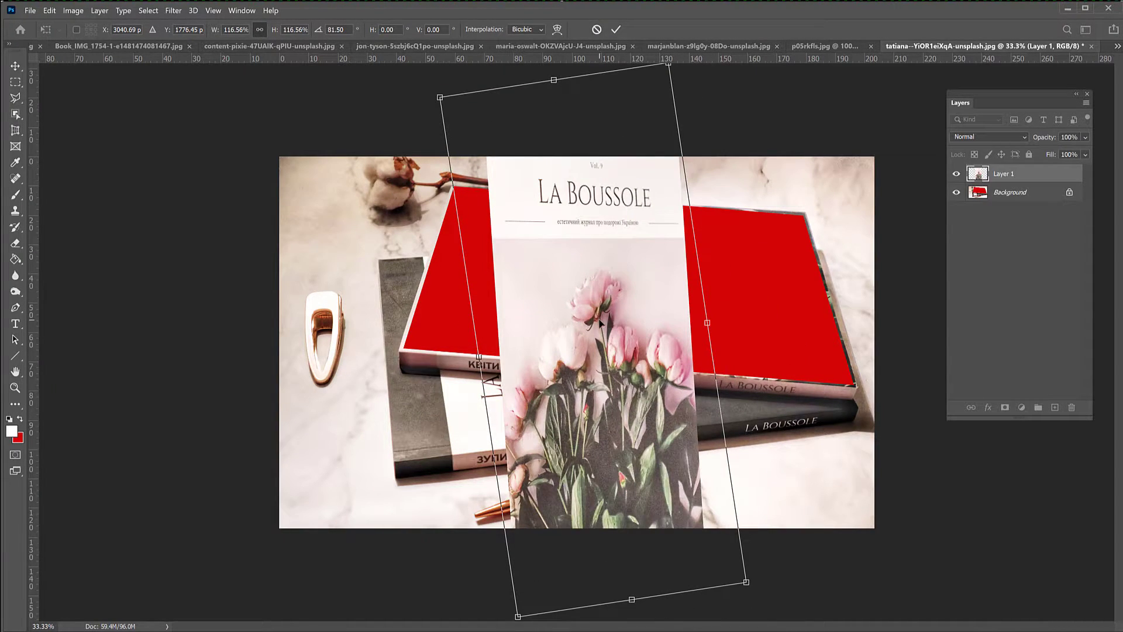
{"action": "right_click", "coordinate": [600, 323]}
{"action": "left_click", "coordinate": [673, 375]}
{"action": "left_click_drag", "start_coordinate": [671, 68], "coordinate": [718, 116]}
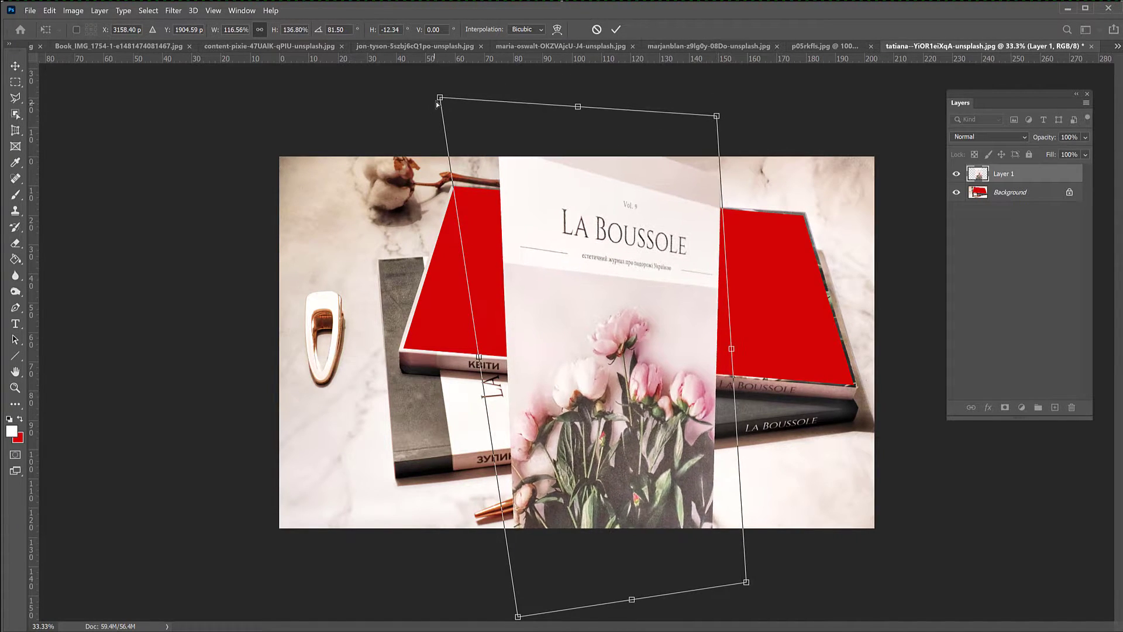
{"action": "left_click_drag", "start_coordinate": [446, 144], "coordinate": [419, 192]}
{"action": "key", "text": "Return"}
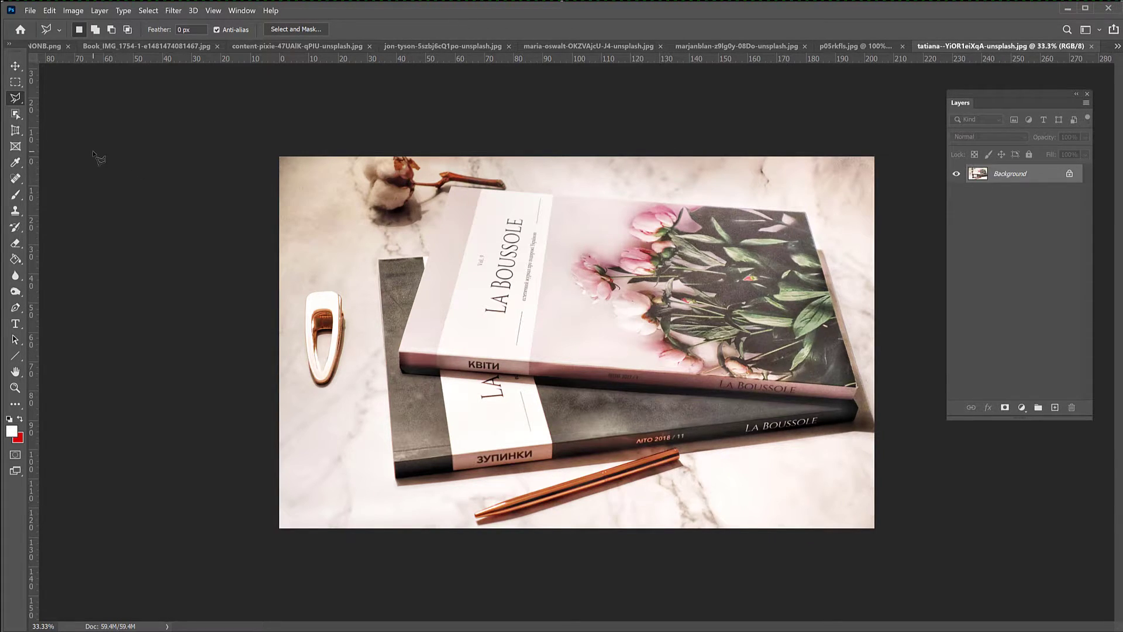
Step: Reselect Perspective Crop, close the Layers panel, inspect the КВІТИ spine corner close up, then fit the photo
{"action": "left_click", "coordinate": [15, 131]}
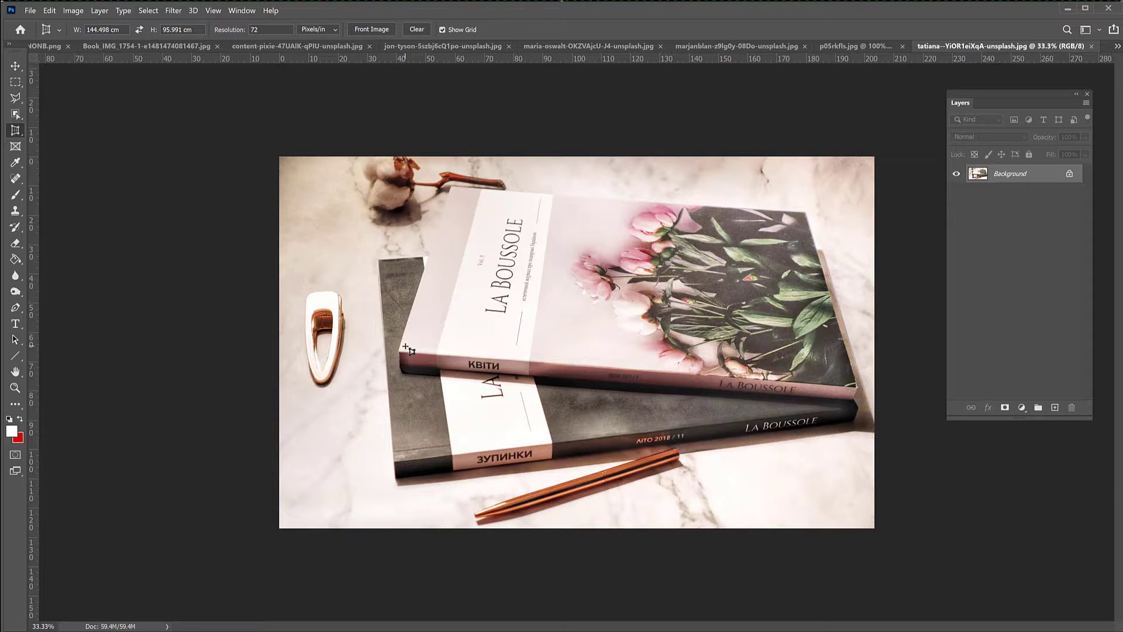
{"action": "key", "text": "ctrl+plus"}
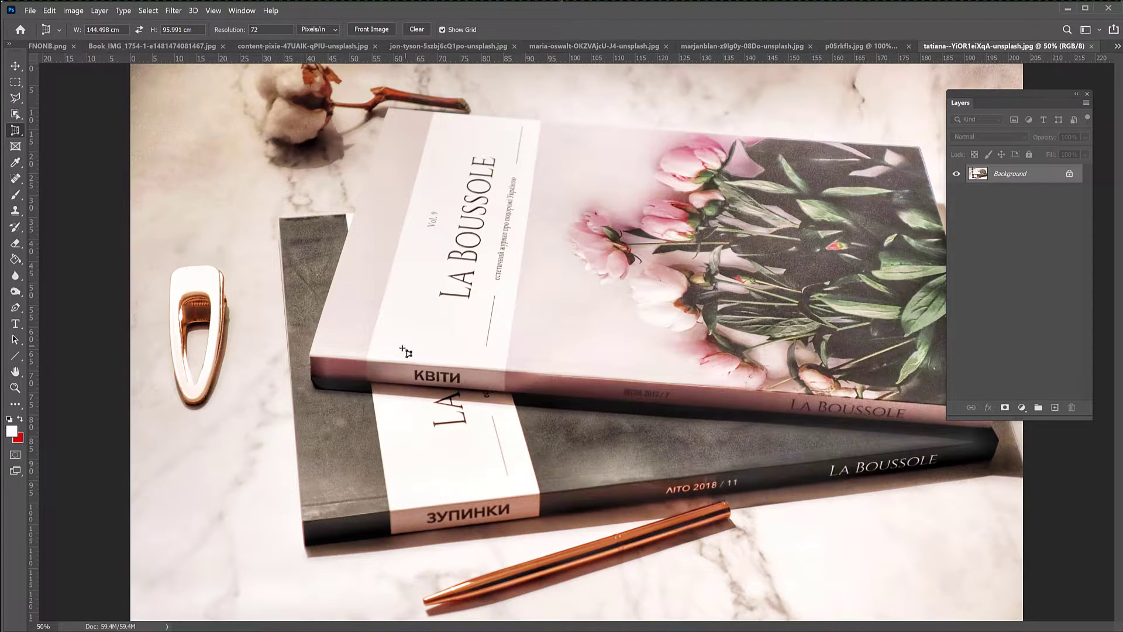
{"action": "left_click", "coordinate": [1086, 94]}
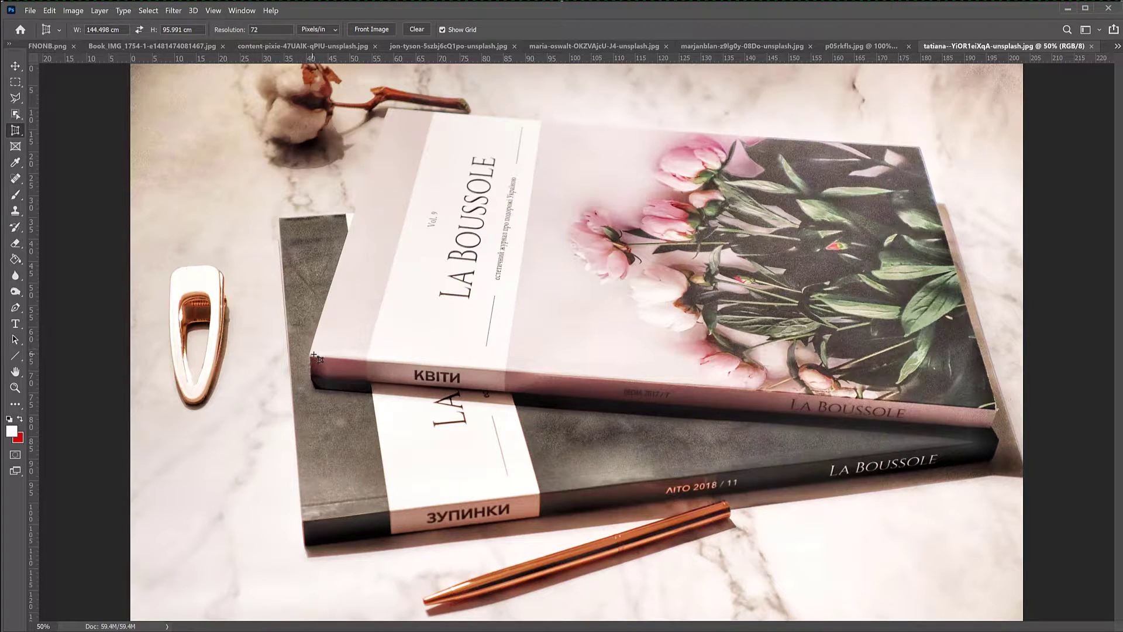
{"action": "key", "text": "ctrl+plus"}
{"action": "key", "text": "ctrl+plus"}
{"action": "key", "text": "ctrl+plus"}
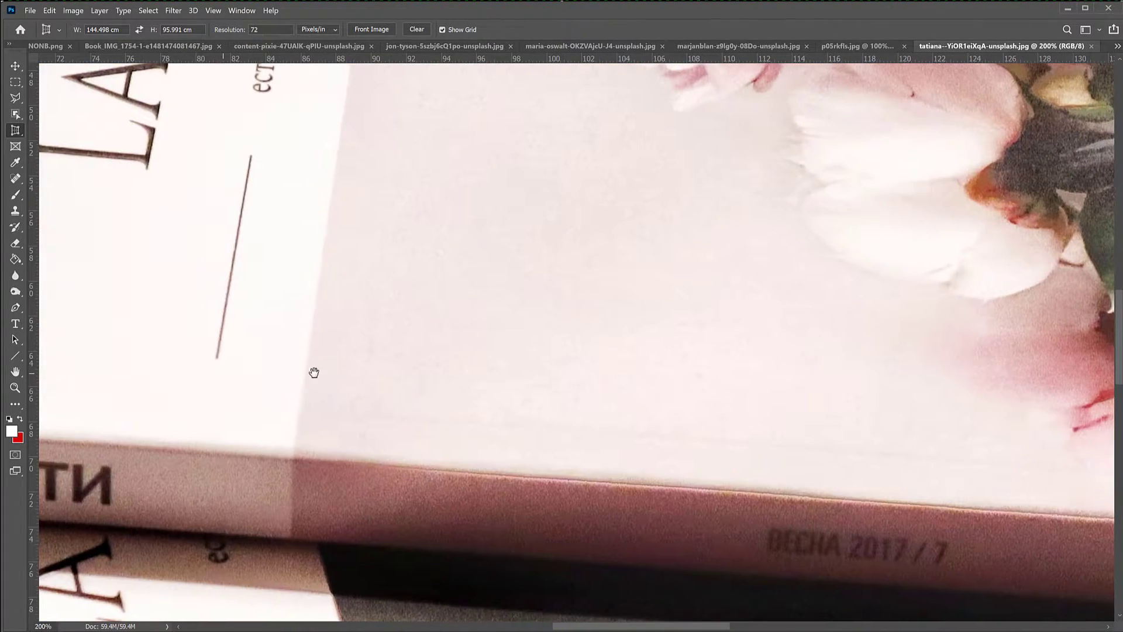
{"action": "left_click_drag", "start_coordinate": [314, 373], "coordinate": [792, 321]}
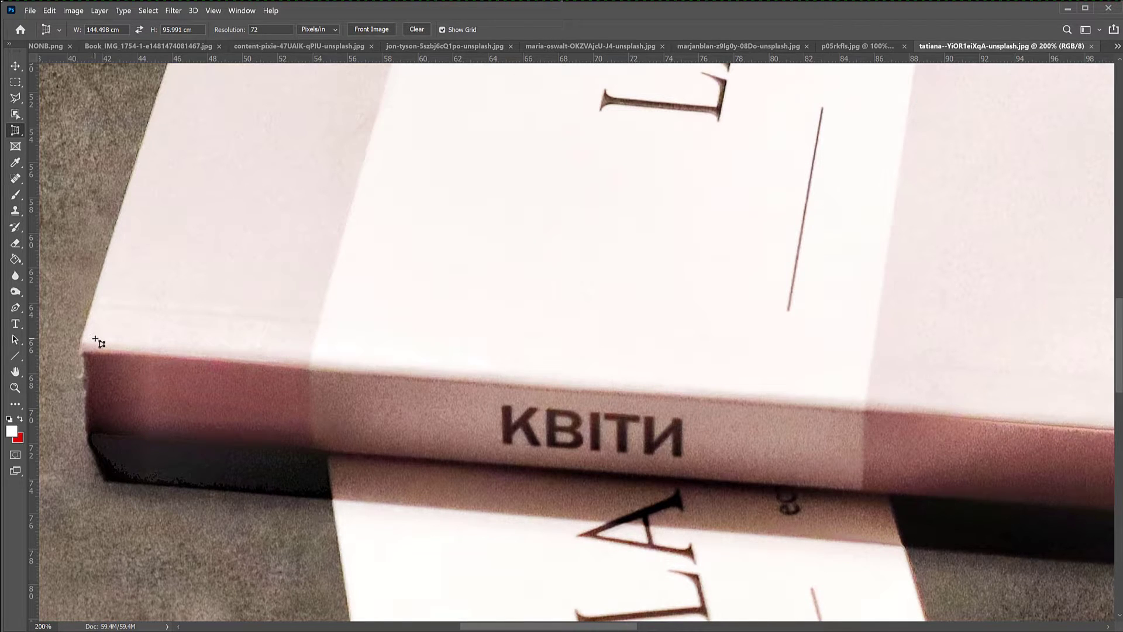
{"action": "key", "text": "ctrl+0"}
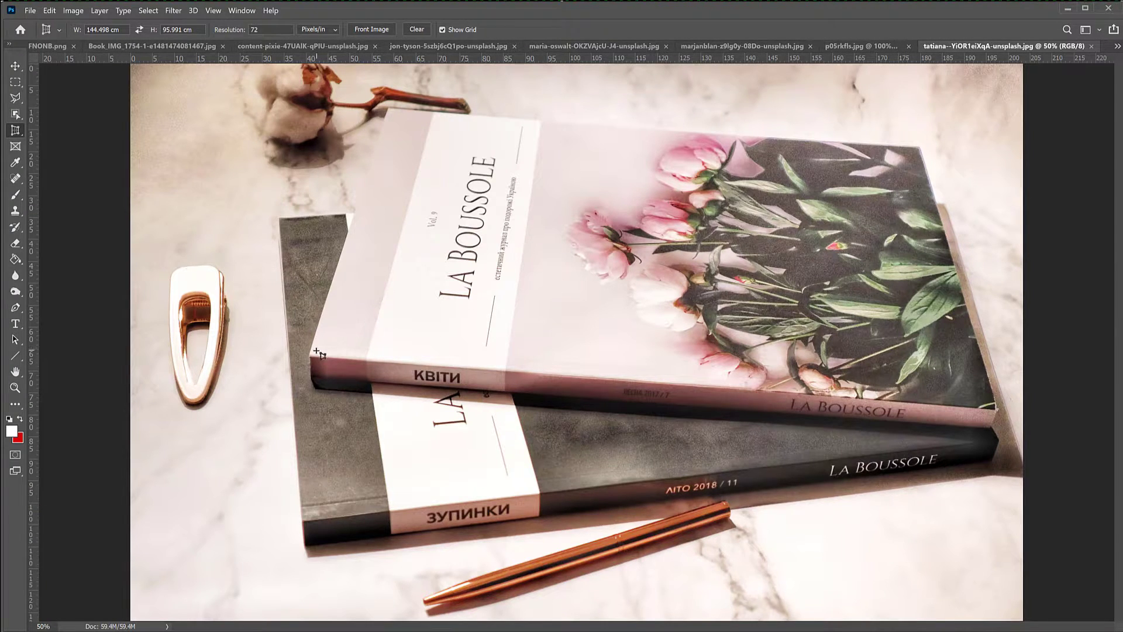
Step: Fit a perspective crop frame to the four corners of the top La Boussole cover and apply it
{"action": "left_click_drag", "start_coordinate": [314, 355], "coordinate": [917, 152]}
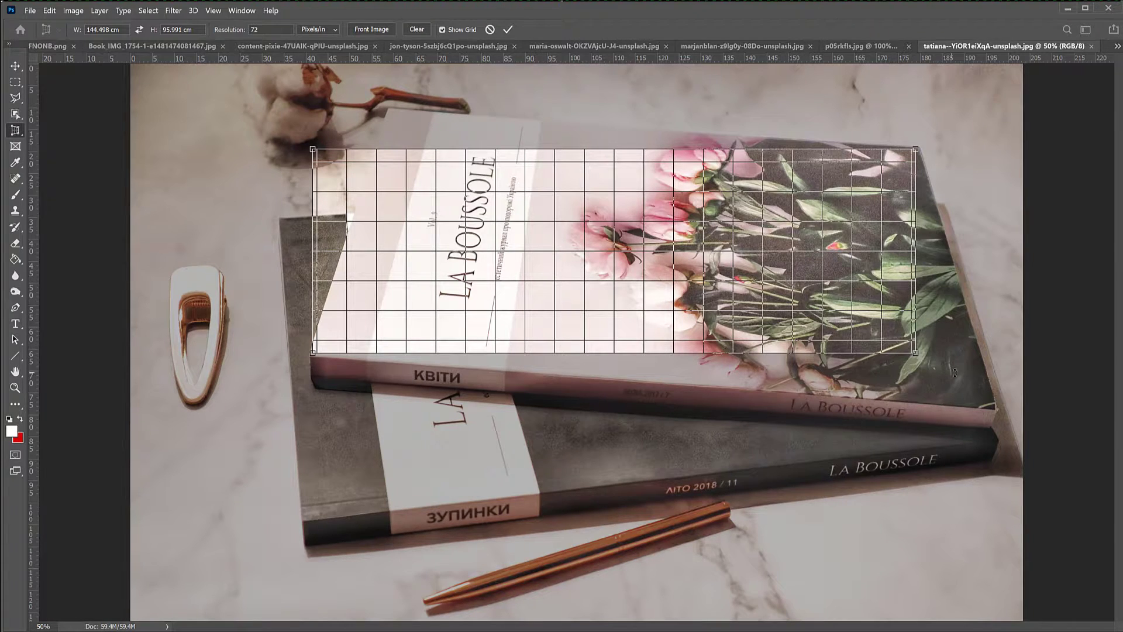
{"action": "left_click_drag", "start_coordinate": [916, 354], "coordinate": [993, 407]}
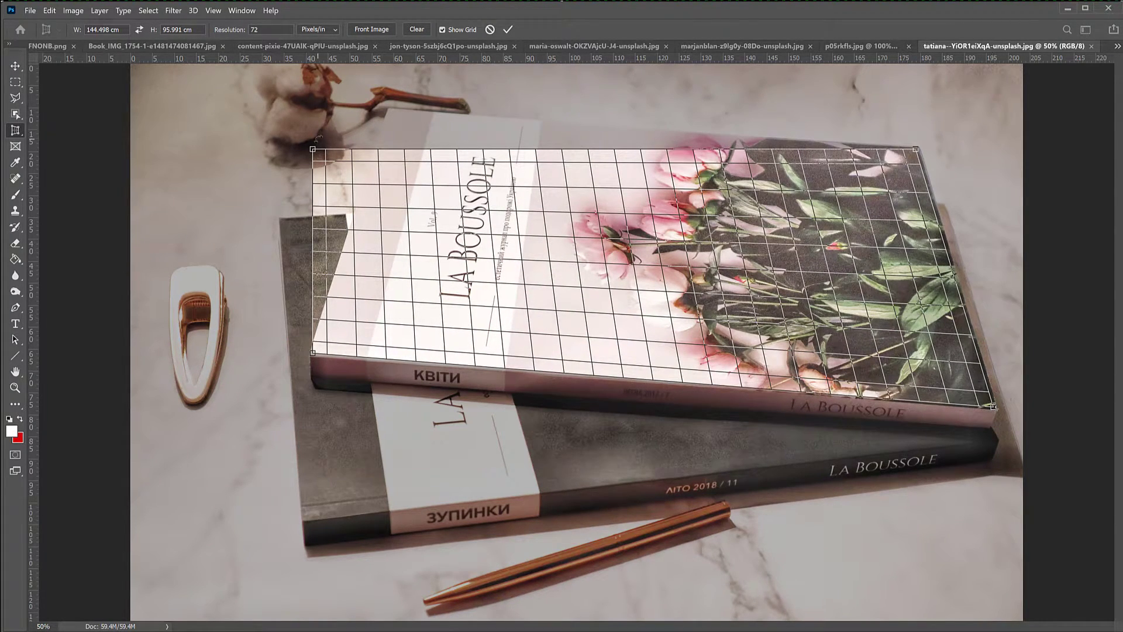
{"action": "left_click_drag", "start_coordinate": [311, 149], "coordinate": [390, 111]}
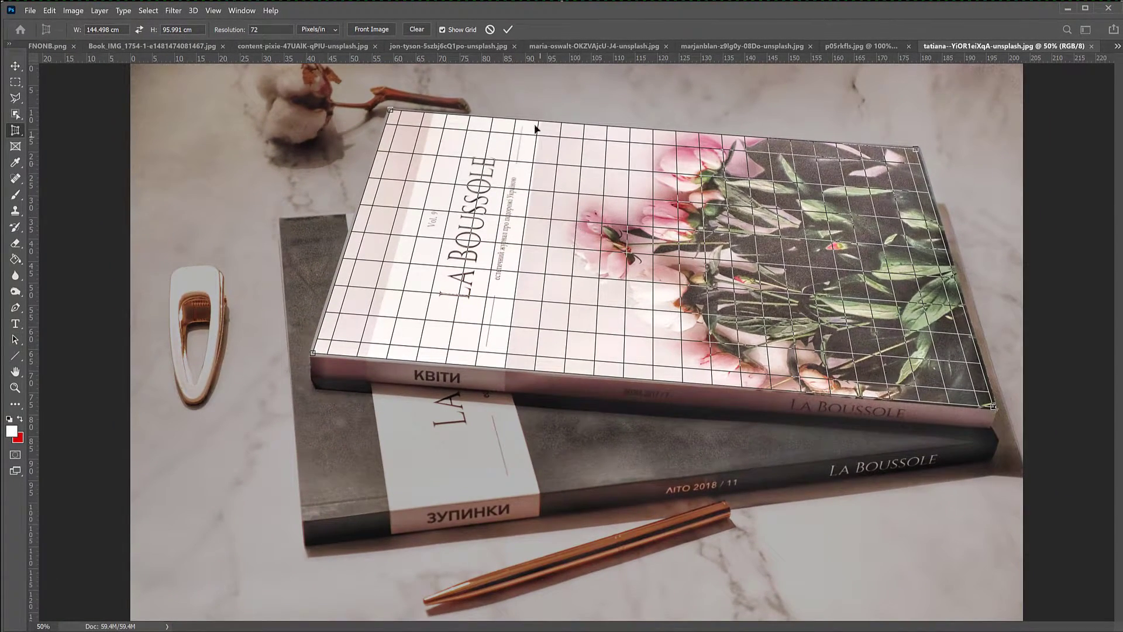
{"action": "left_click", "coordinate": [507, 30]}
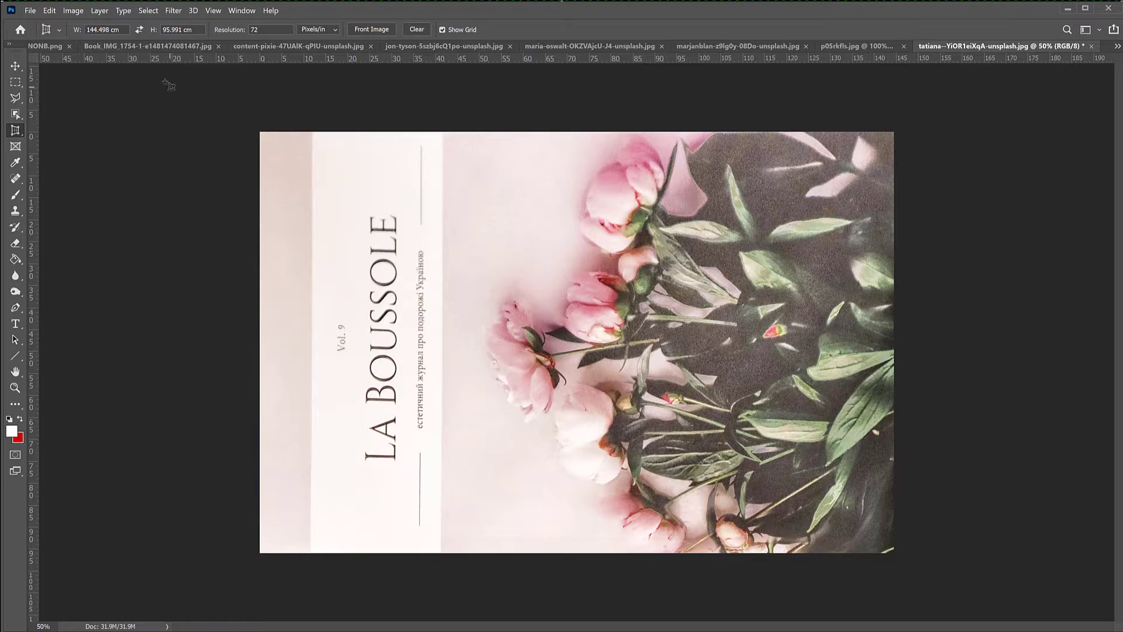
Step: Rotate the cropped La Boussole cover 90° clockwise upright, then switch to the 49-2.jpg A TIME TO BE image
{"action": "left_click", "coordinate": [73, 12]}
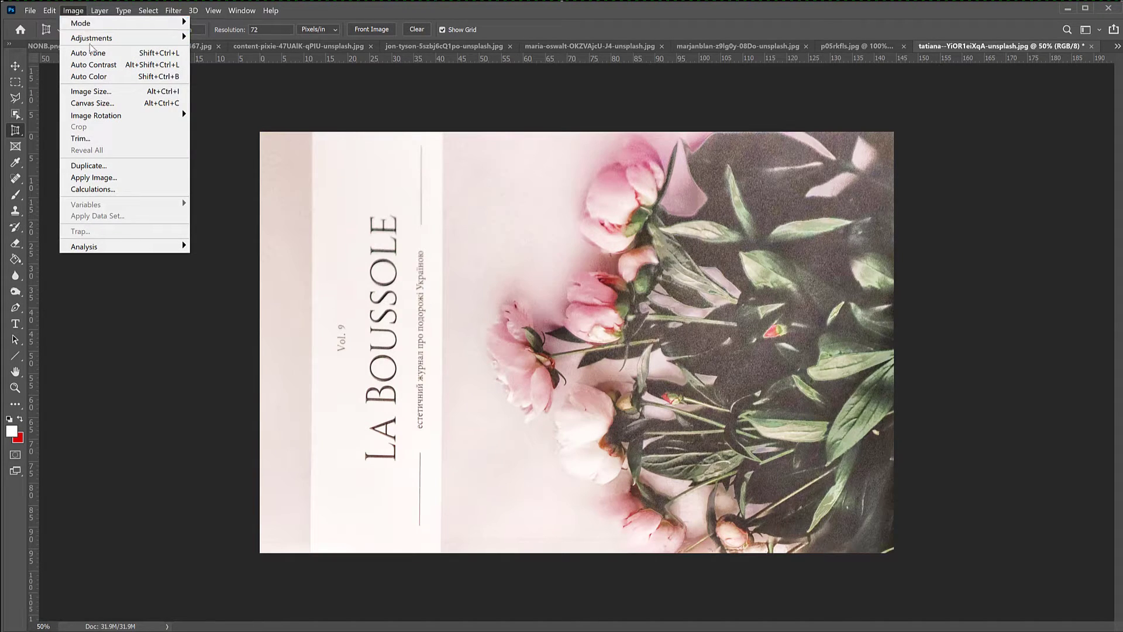
{"action": "mouse_move", "coordinate": [160, 118]}
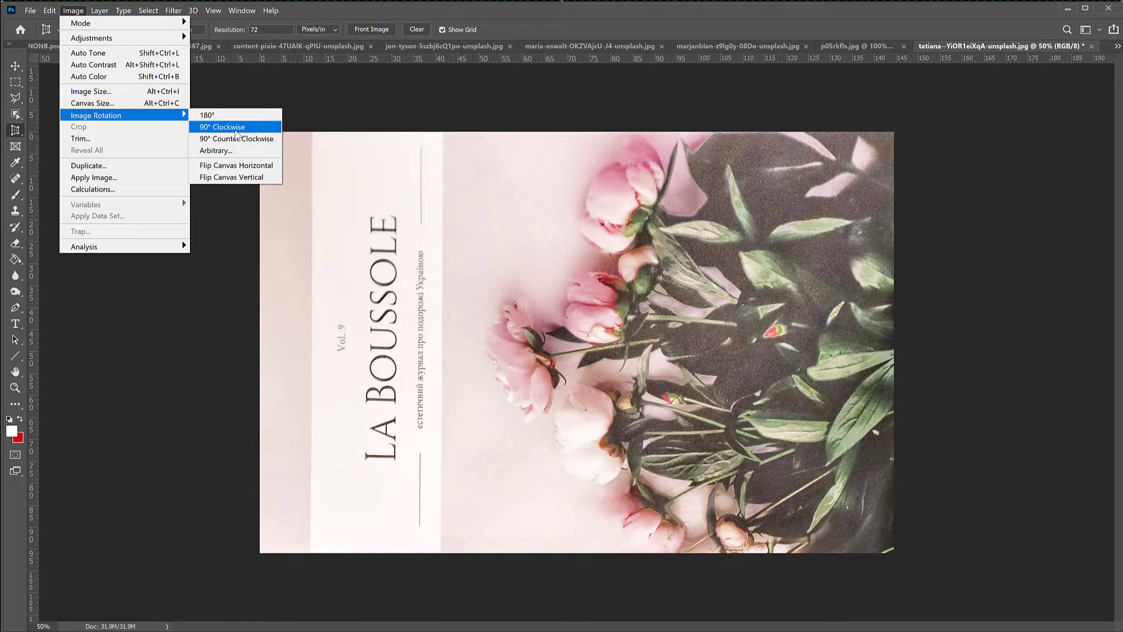
{"action": "left_click", "coordinate": [233, 127]}
{"action": "key", "text": "ctrl+minus"}
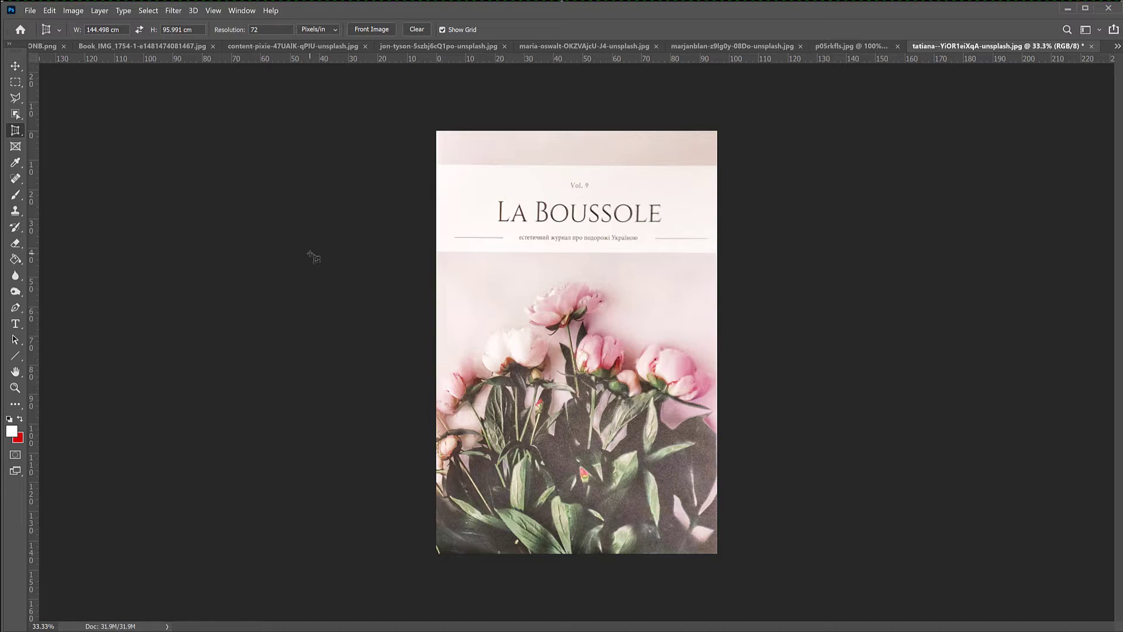
{"action": "key", "text": "ctrl+Tab"}
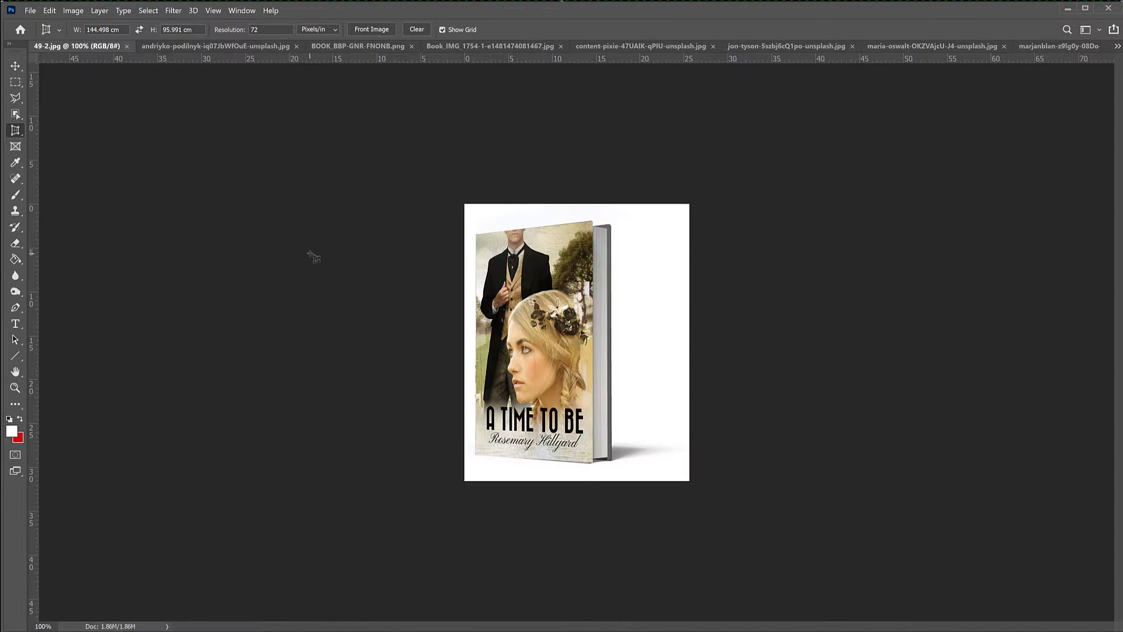
Step: Perspective-crop the A TIME TO BE cover with corners fitted to its edges, then zoom out and select all
{"action": "key", "text": "ctrl+plus"}
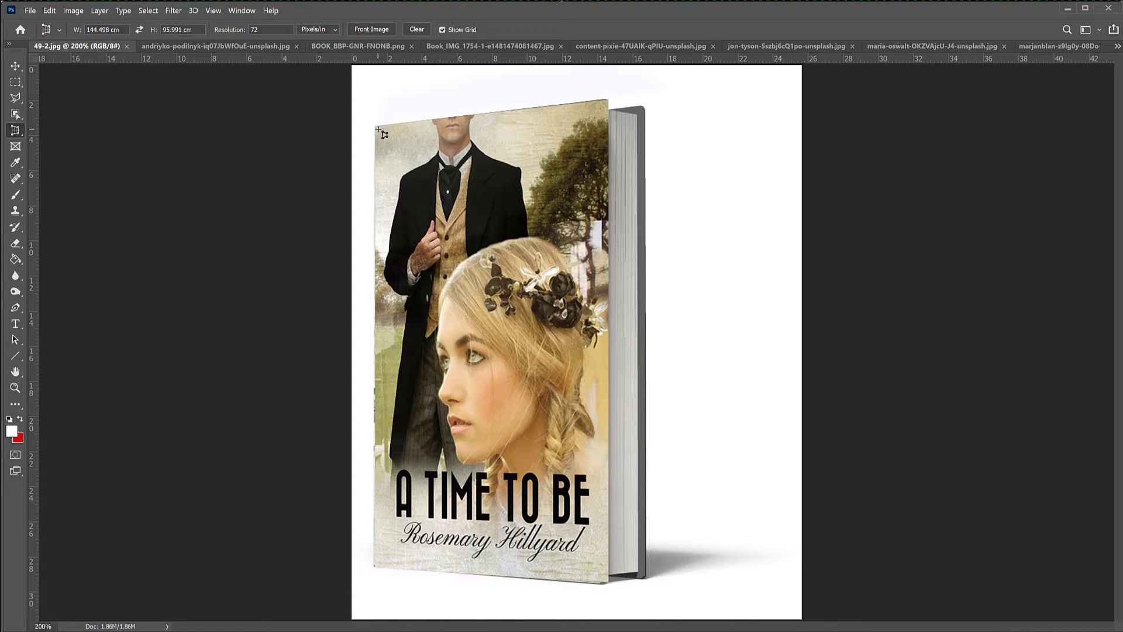
{"action": "left_click_drag", "start_coordinate": [378, 130], "coordinate": [605, 579]}
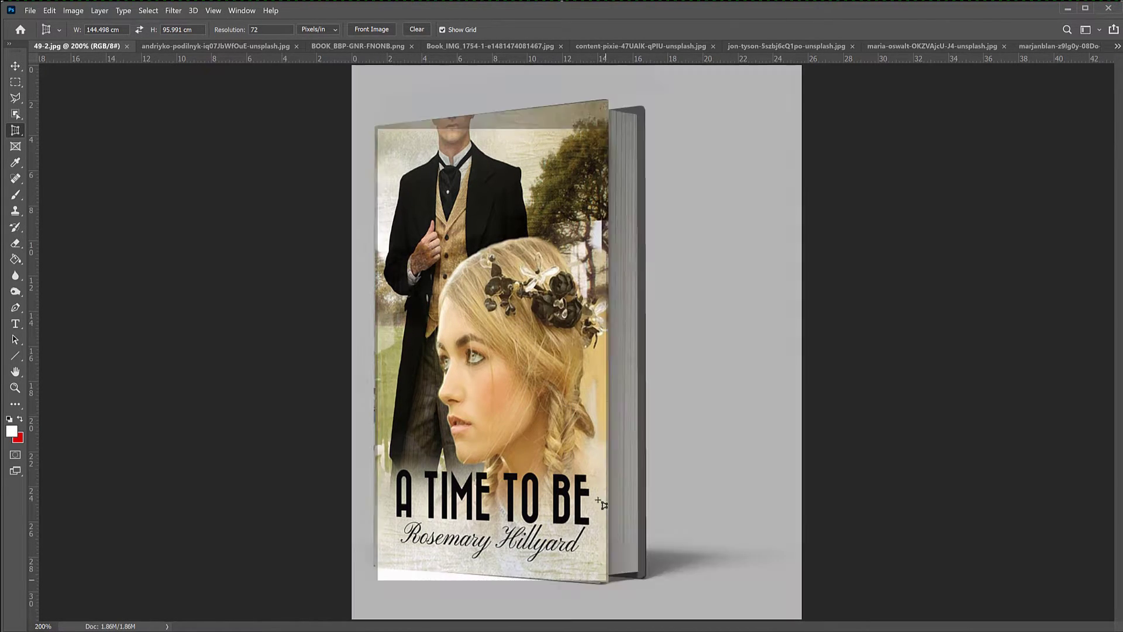
{"action": "left_click_drag", "start_coordinate": [606, 130], "coordinate": [606, 101]}
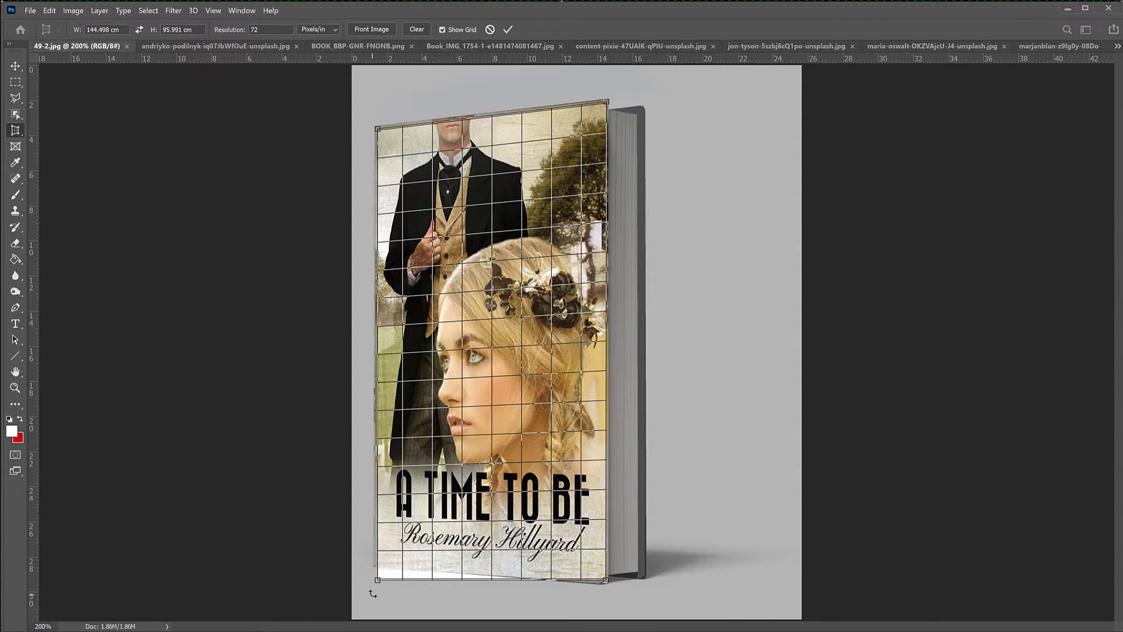
{"action": "left_click_drag", "start_coordinate": [379, 584], "coordinate": [378, 568]}
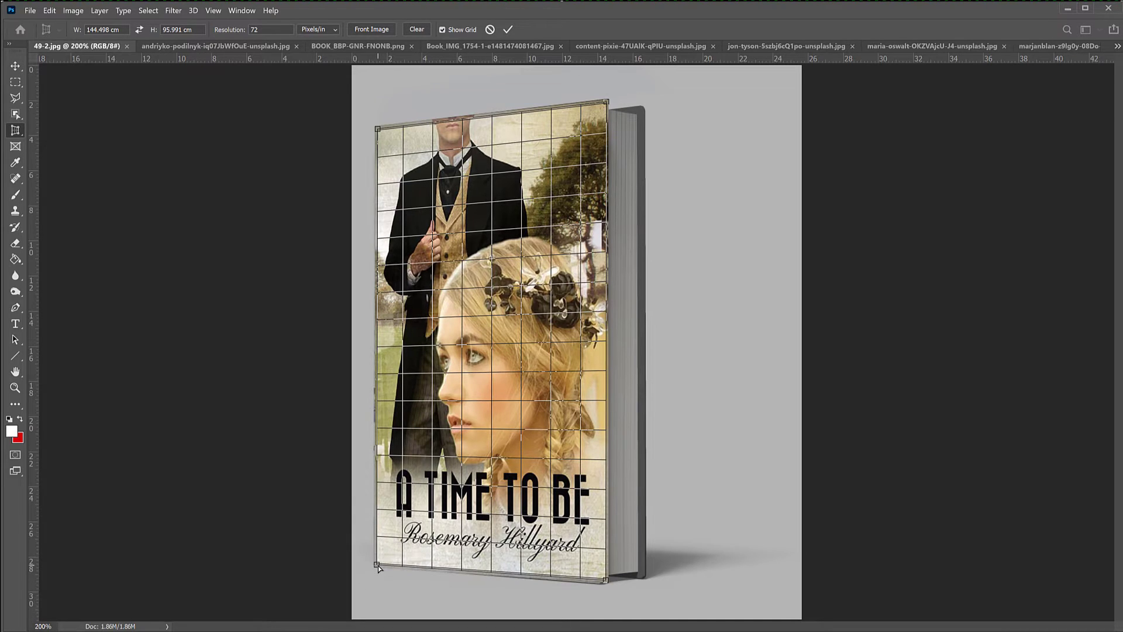
{"action": "left_click", "coordinate": [509, 29]}
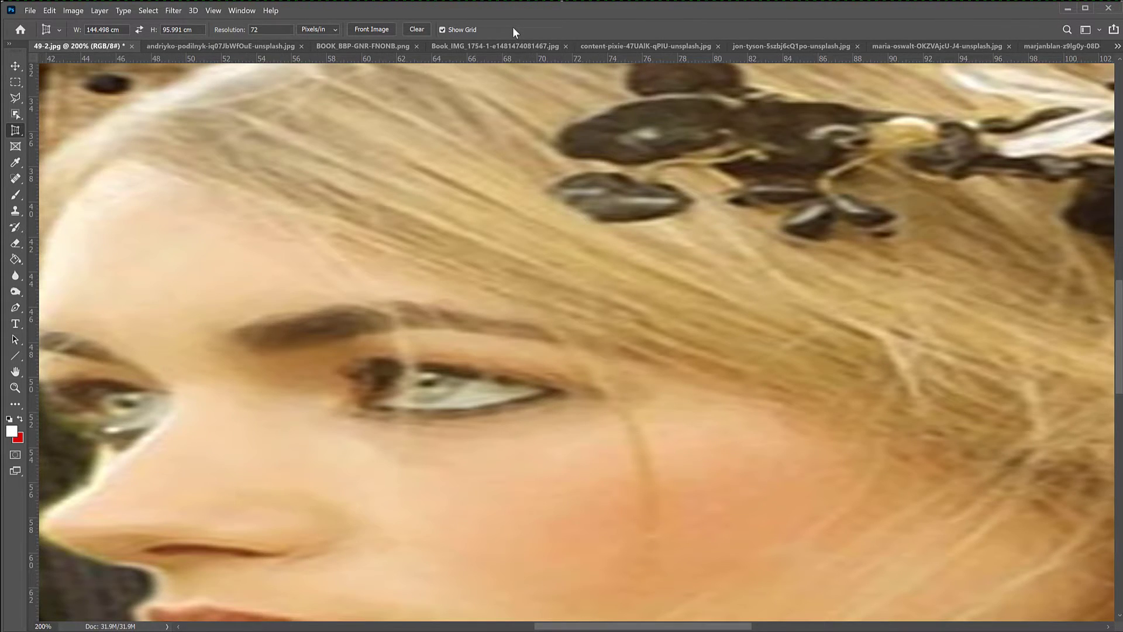
{"action": "key", "text": "ctrl+minus"}
{"action": "key", "text": "ctrl+minus"}
{"action": "key", "text": "ctrl+minus"}
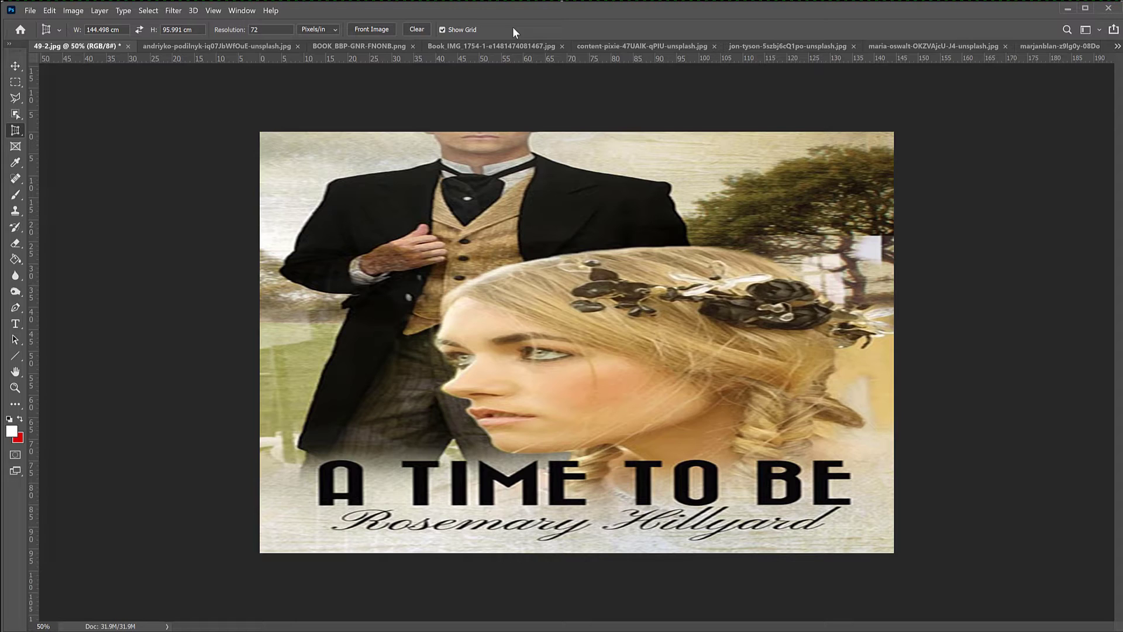
{"action": "key", "text": "ctrl+a"}
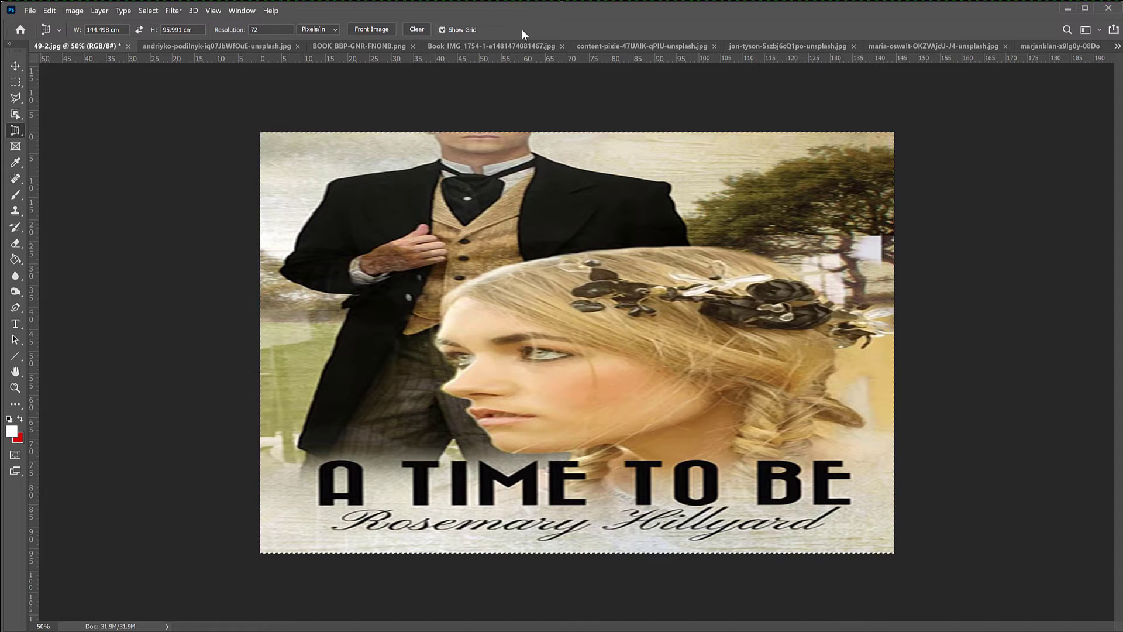
Step: Squeeze the A TIME TO BE cover to book width with Free Transform and trim the canvas to it
{"action": "key", "text": "ctrl+t"}
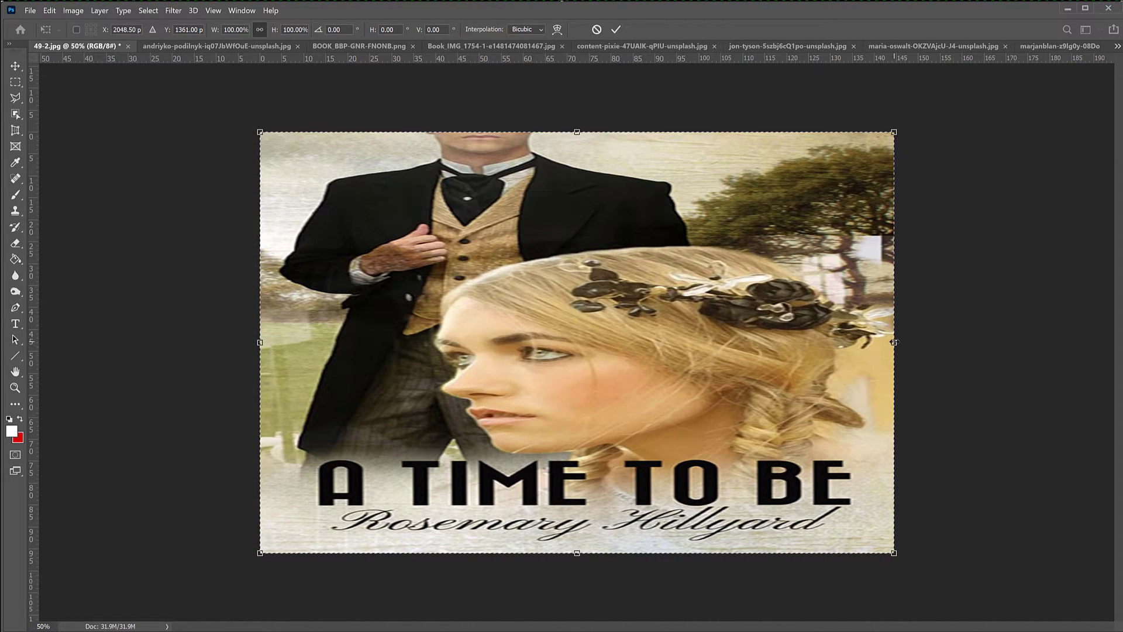
{"action": "left_click_drag", "start_coordinate": [893, 342], "coordinate": [550, 372]}
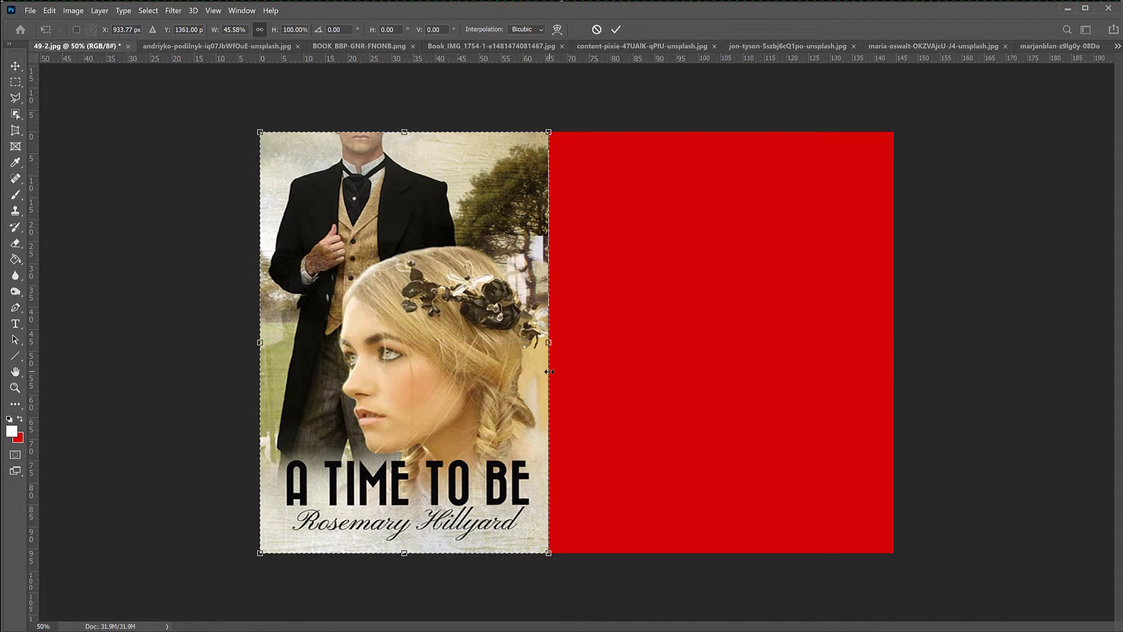
{"action": "key", "text": "Return"}
{"action": "key", "text": "c"}
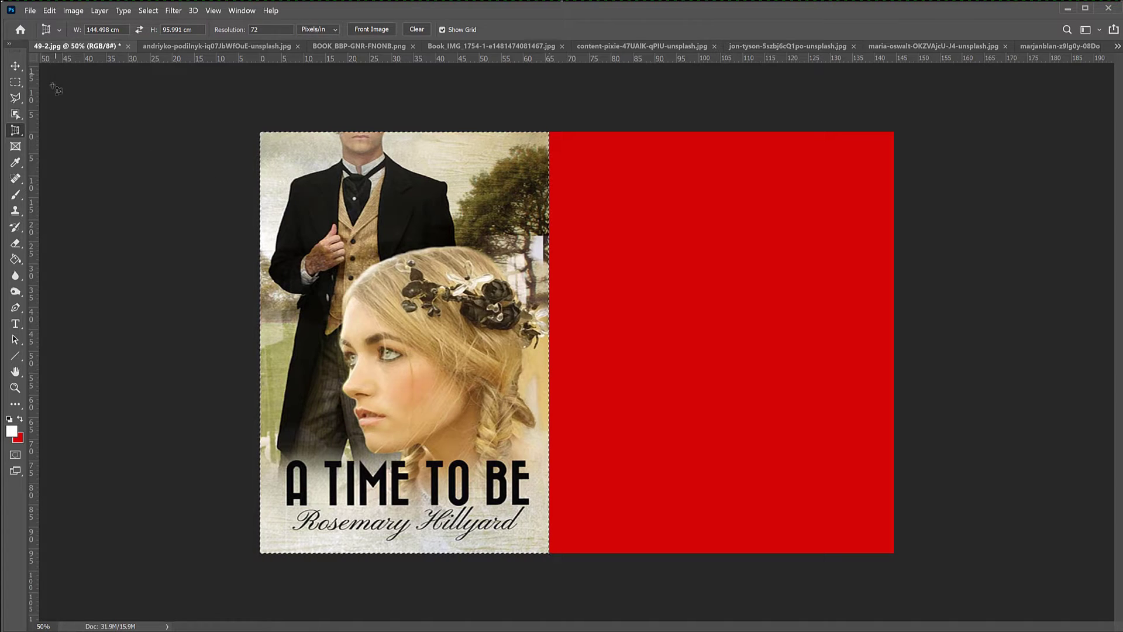
{"action": "left_click", "coordinate": [74, 11]}
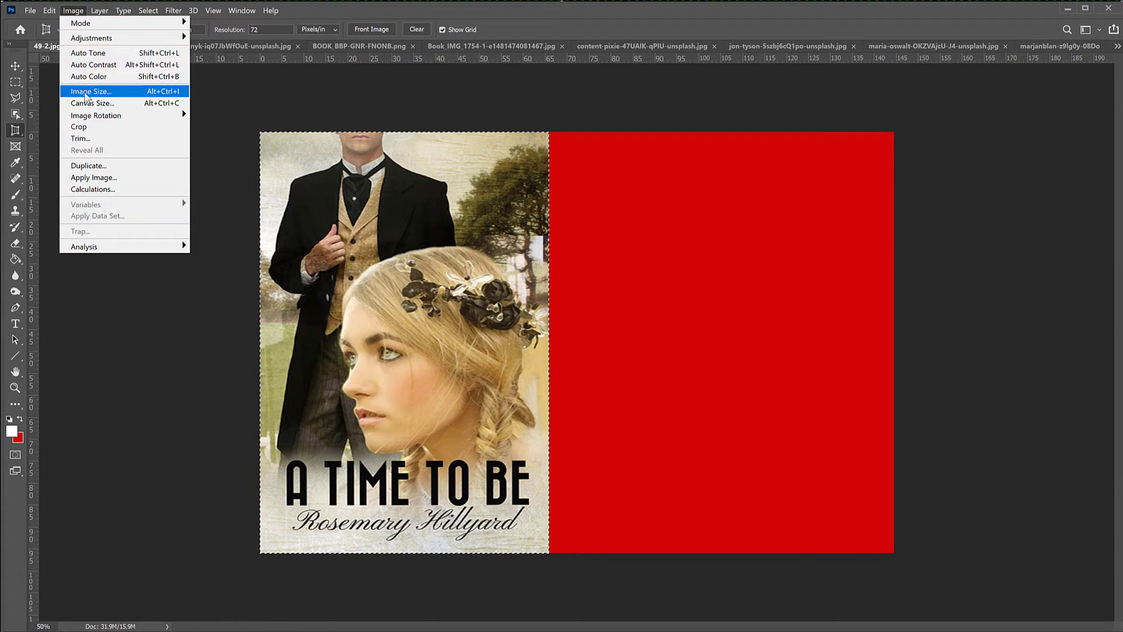
{"action": "left_click", "coordinate": [85, 129]}
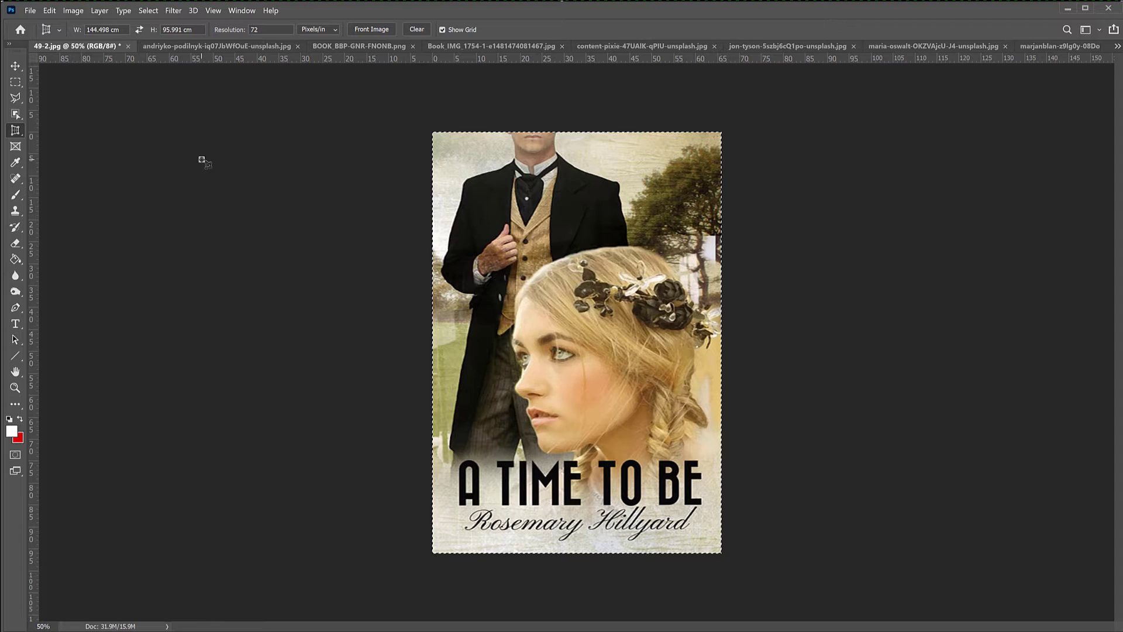
{"action": "key", "text": "Escape"}
Step: On the dictionary photo, perspective-crop the cover flat with corners fitted to its edges
{"action": "key", "text": "ctrl+Tab"}
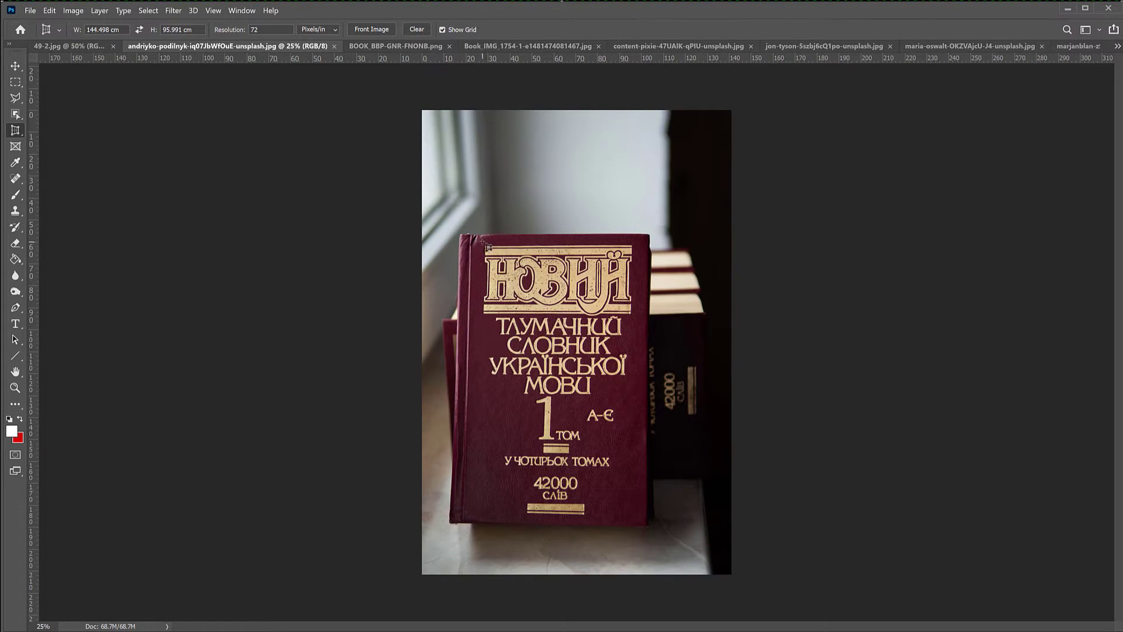
{"action": "left_click_drag", "start_coordinate": [473, 238], "coordinate": [641, 522]}
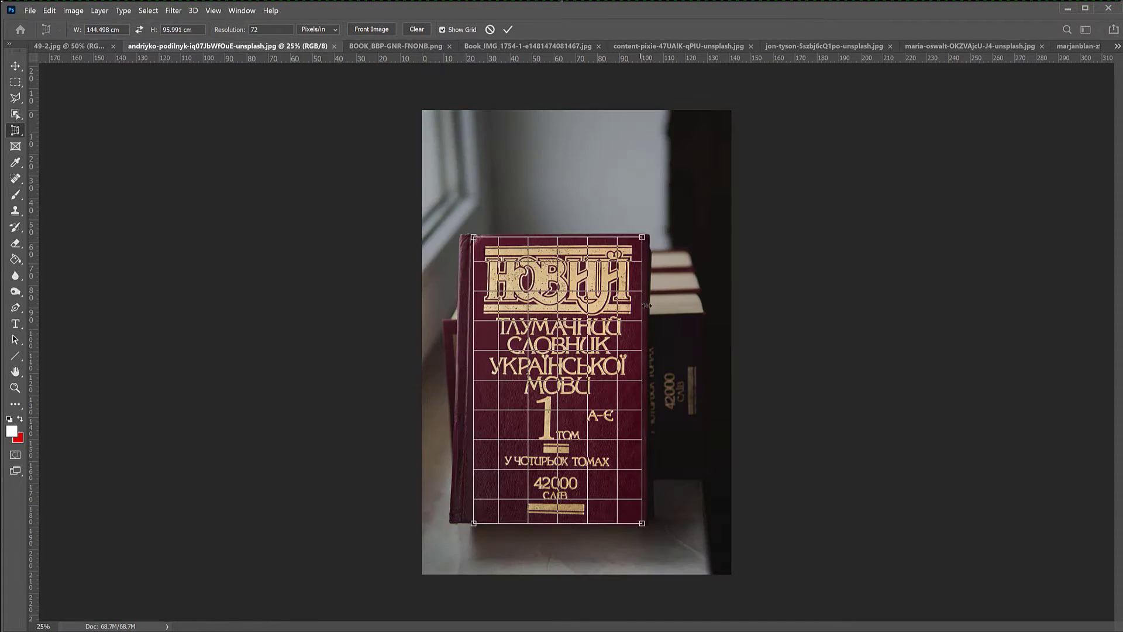
{"action": "left_click_drag", "start_coordinate": [643, 236], "coordinate": [645, 236]}
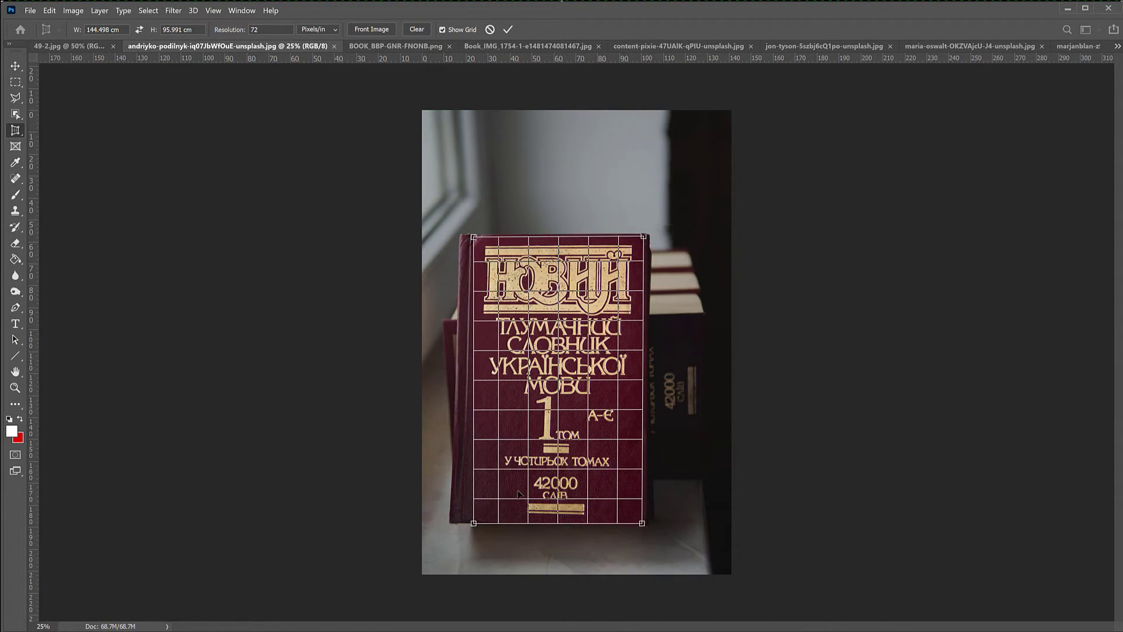
{"action": "left_click_drag", "start_coordinate": [475, 525], "coordinate": [466, 519]}
{"action": "key", "text": "Return"}
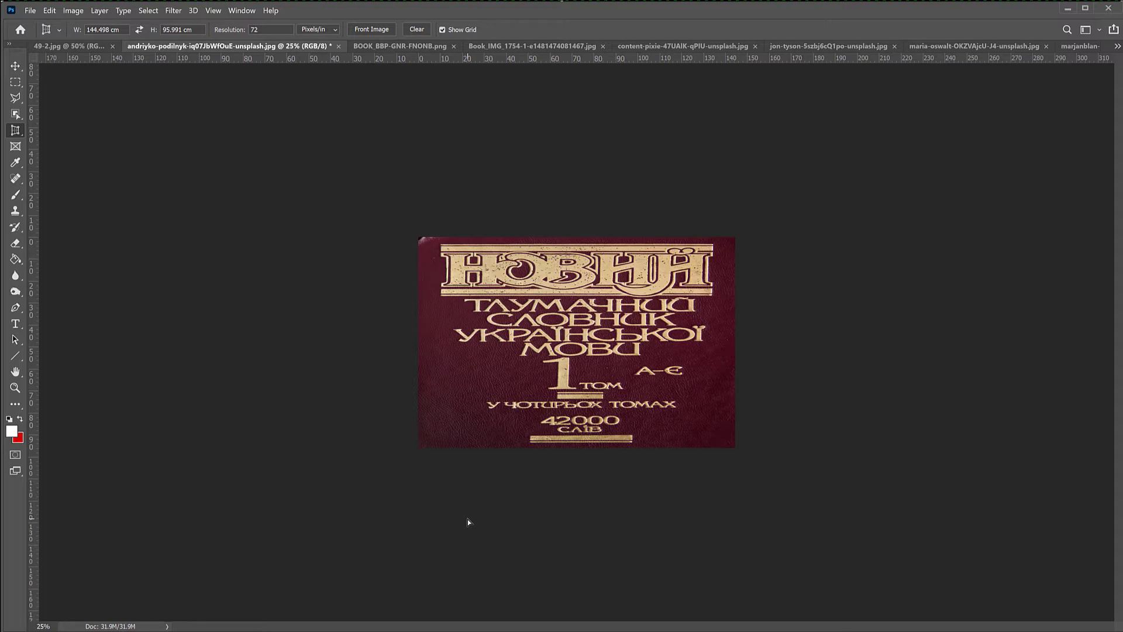
Step: Narrow the dictionary cover to upright proportions, trim the canvas, and move to the Three Gorges Dam image
{"action": "key", "text": "ctrl+a"}
{"action": "key", "text": "ctrl+t"}
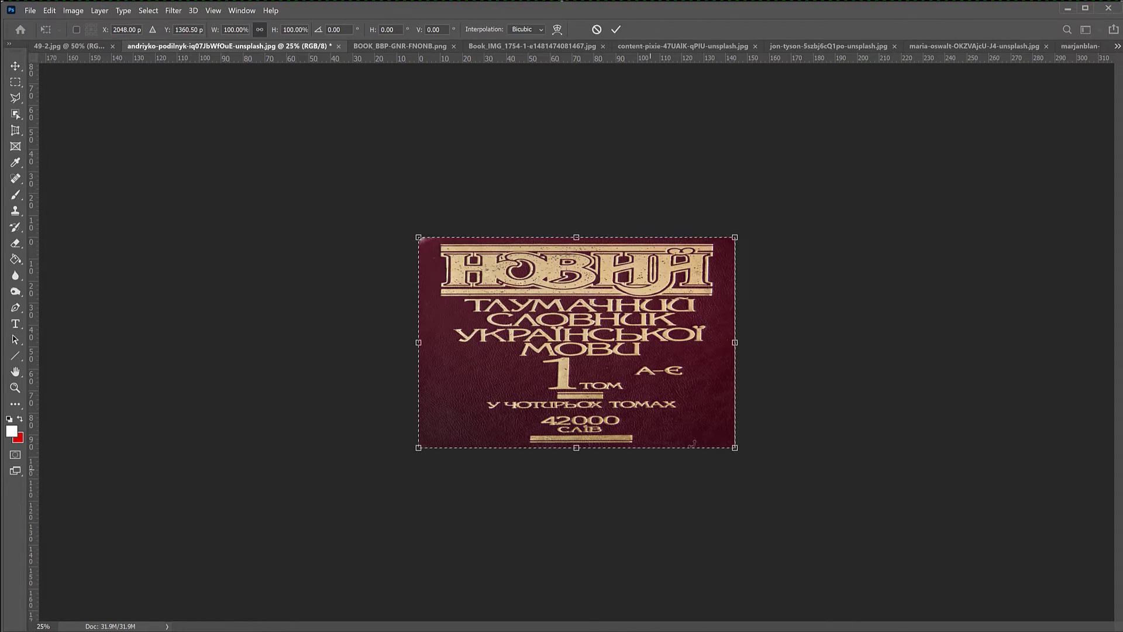
{"action": "left_click_drag", "start_coordinate": [734, 342], "coordinate": [562, 355]}
{"action": "key", "text": "Return"}
{"action": "key", "text": "c"}
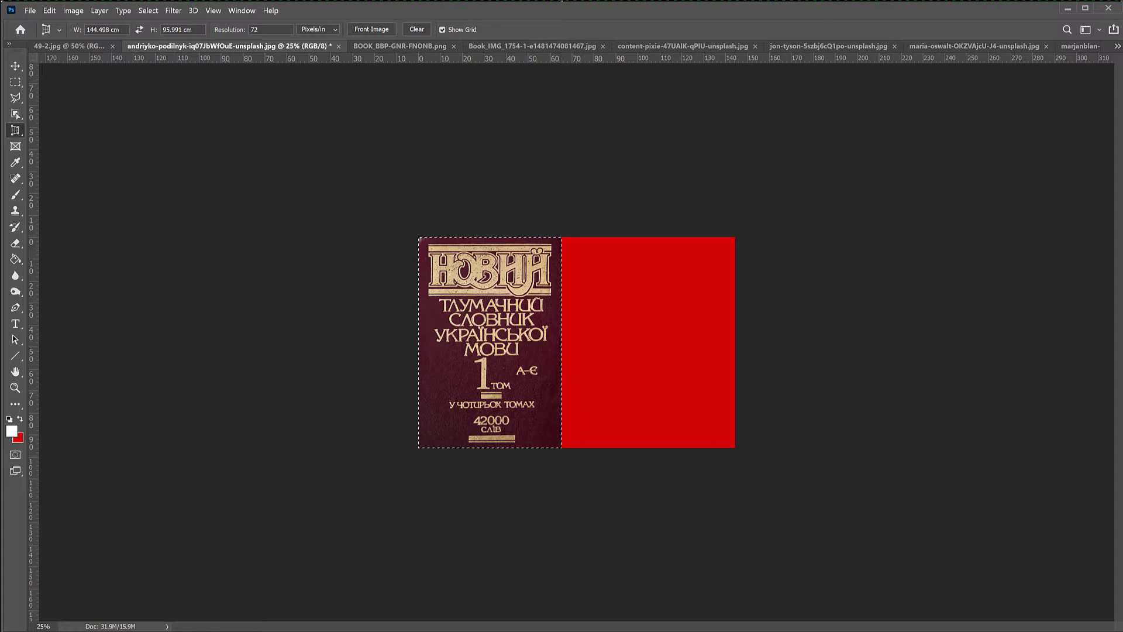
{"action": "left_click", "coordinate": [74, 10]}
{"action": "left_click", "coordinate": [96, 128]}
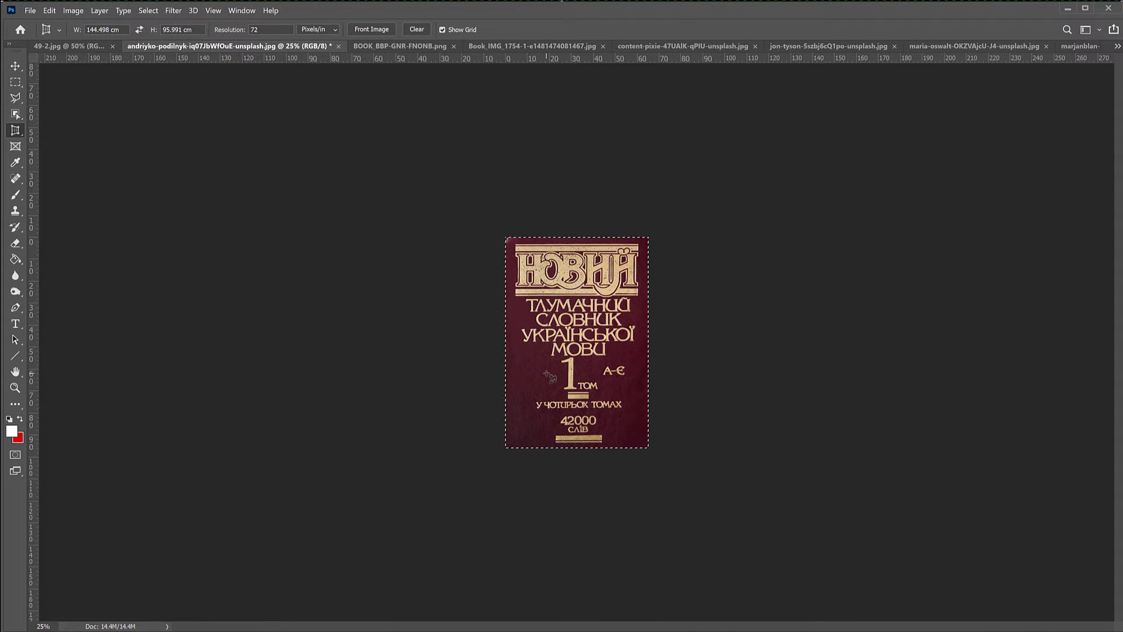
{"action": "key", "text": "ctrl+Tab"}
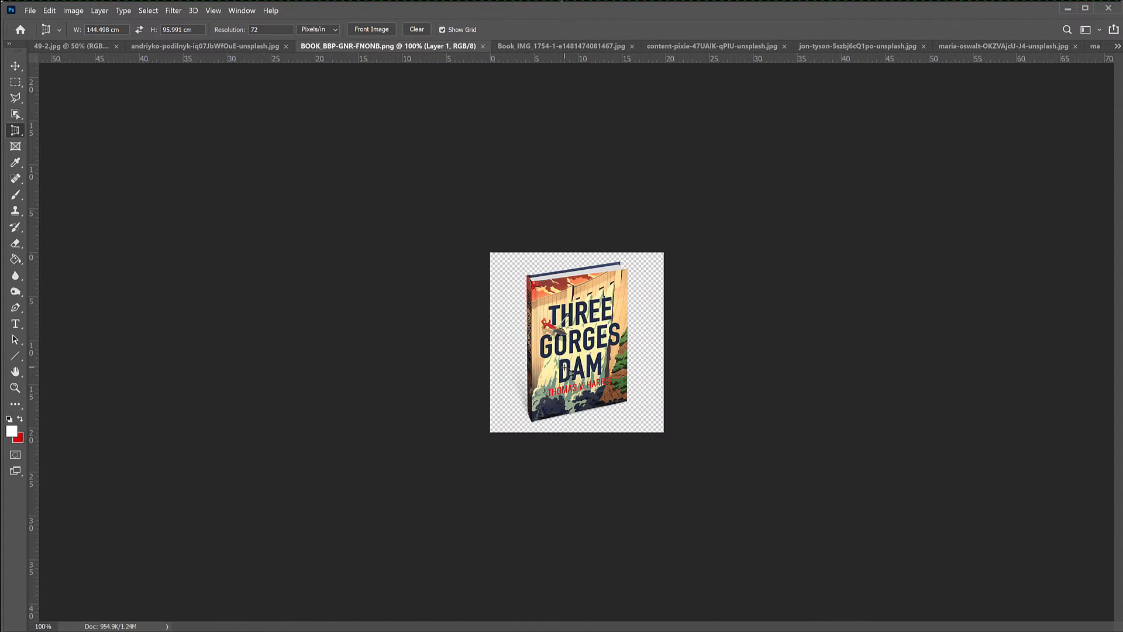
Step: Perspective-crop the Three Gorges Dam cover by marking its four corners, then zoom out to fit
{"action": "key", "text": "ctrl+plus"}
{"action": "key", "text": "ctrl+plus"}
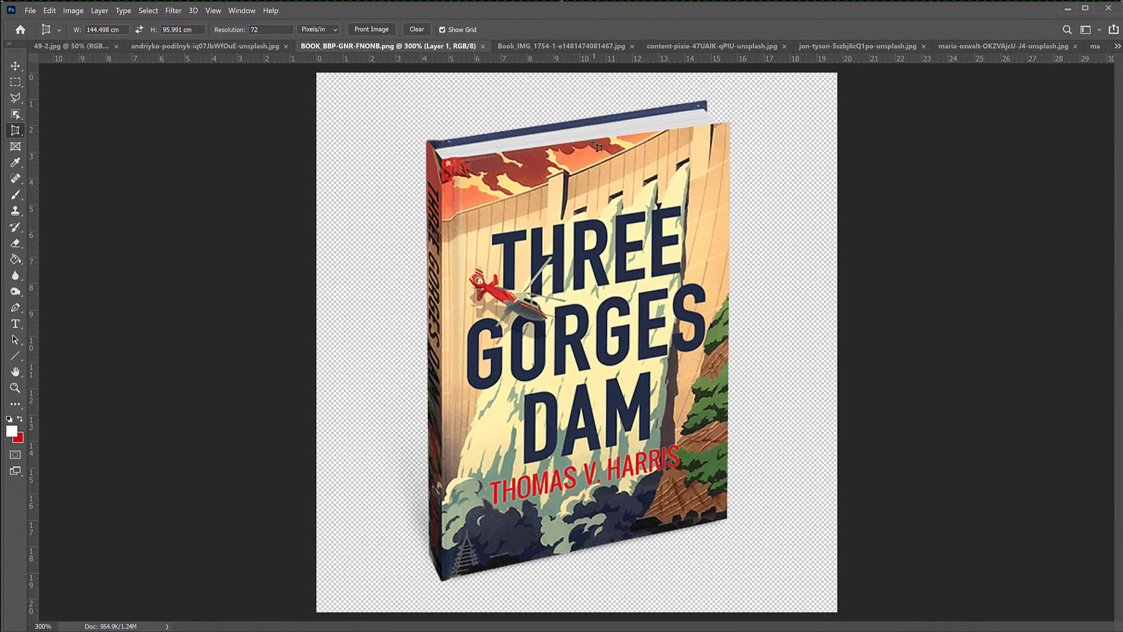
{"action": "left_click", "coordinate": [446, 163]}
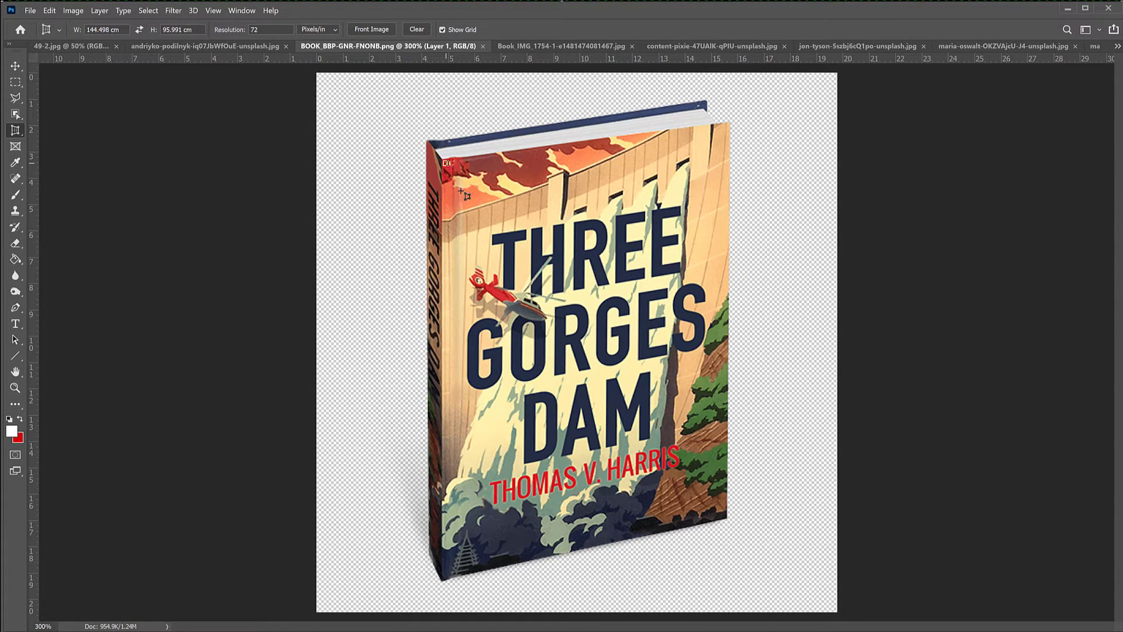
{"action": "left_click", "coordinate": [725, 124]}
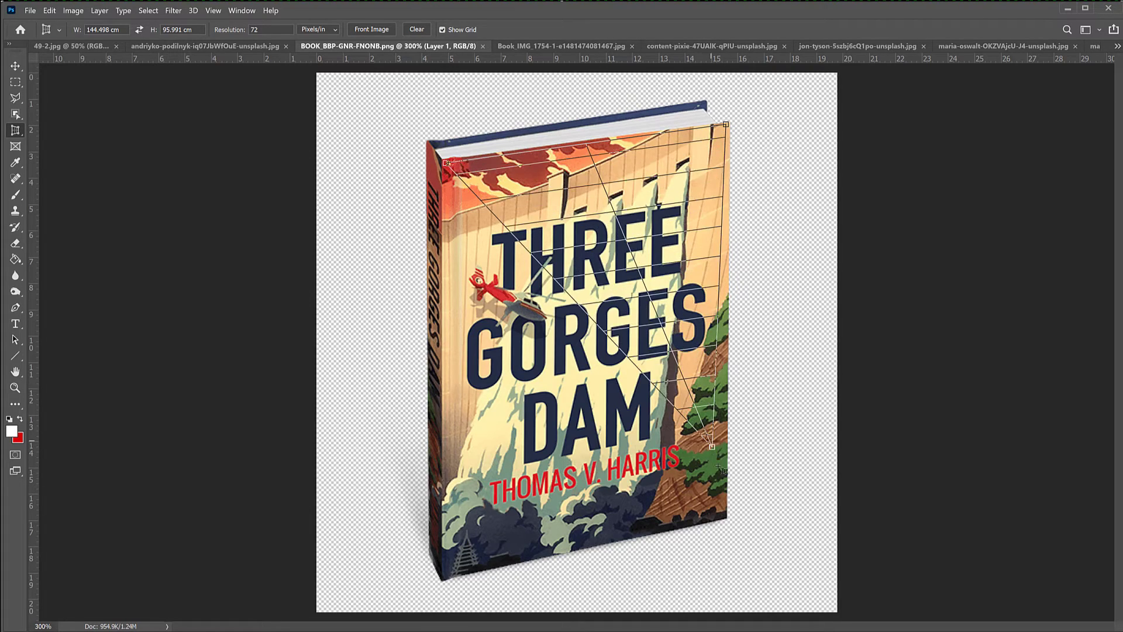
{"action": "left_click", "coordinate": [724, 514]}
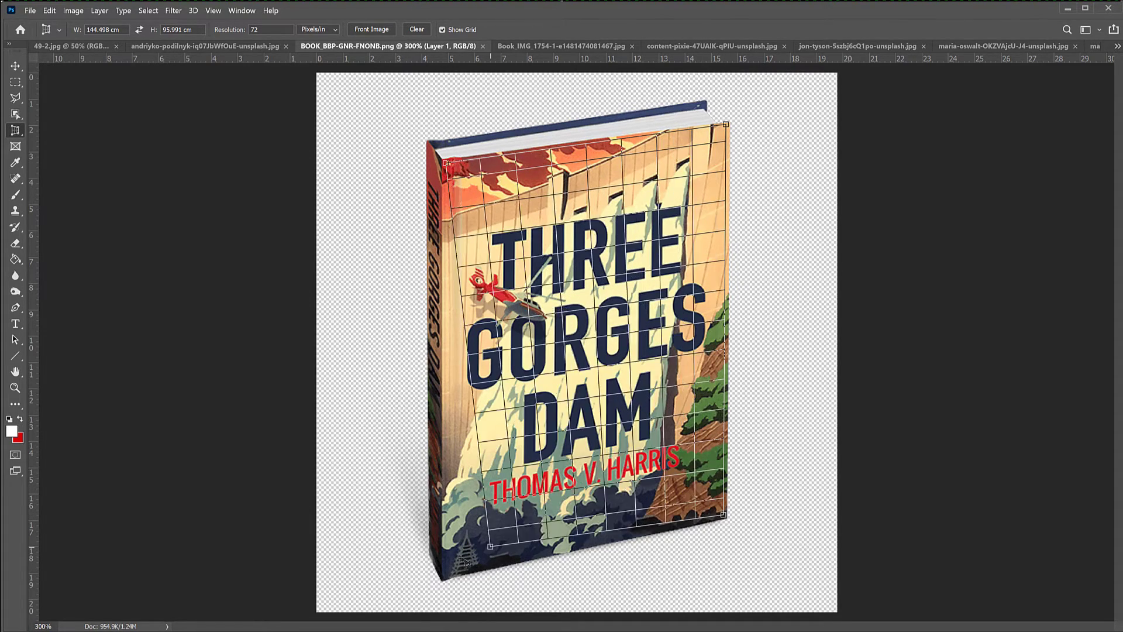
{"action": "left_click", "coordinate": [444, 576]}
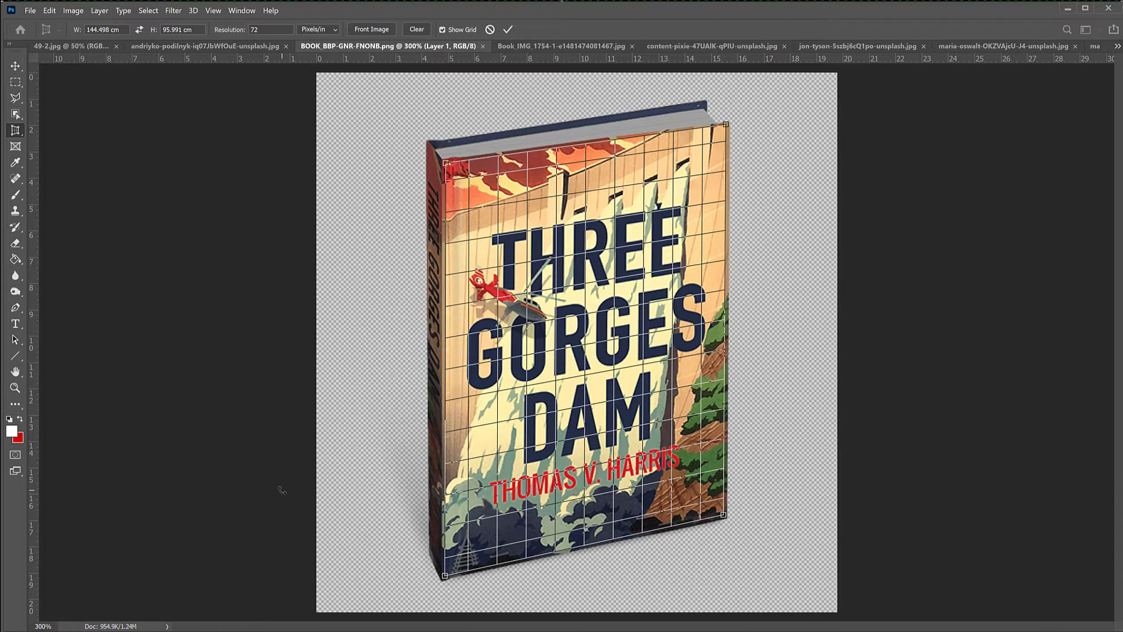
{"action": "key", "text": "Return"}
{"action": "key", "text": "ctrl+minus"}
{"action": "key", "text": "ctrl+minus"}
{"action": "key", "text": "ctrl+minus"}
{"action": "key", "text": "ctrl+minus"}
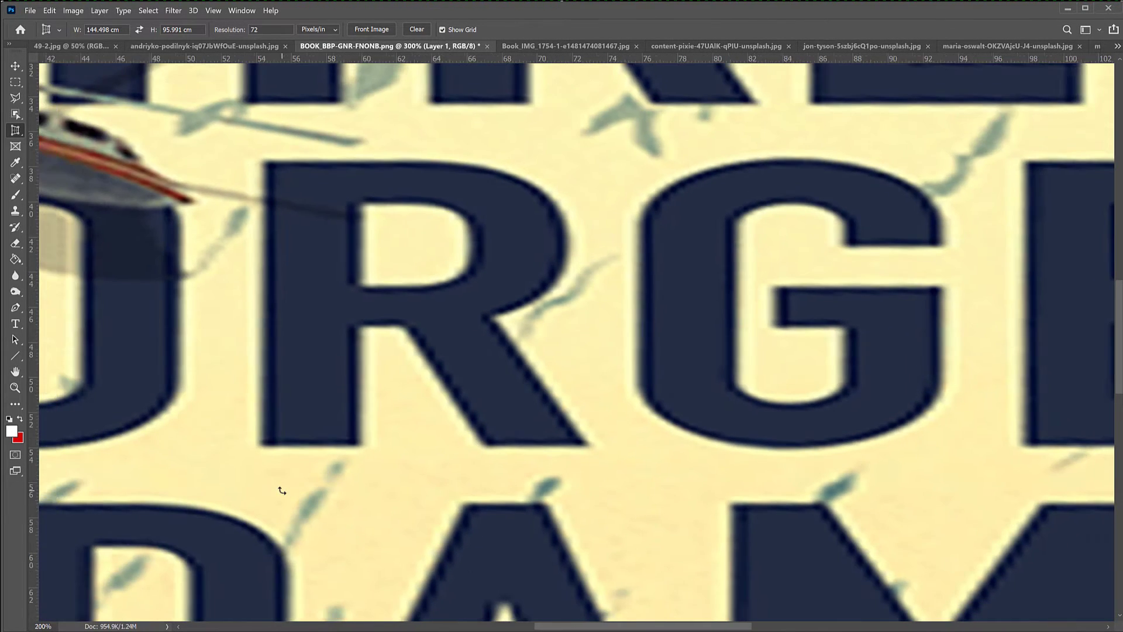
{"action": "key", "text": "ctrl+minus"}
{"action": "key", "text": "ctrl+minus"}
{"action": "key", "text": "ctrl+minus"}
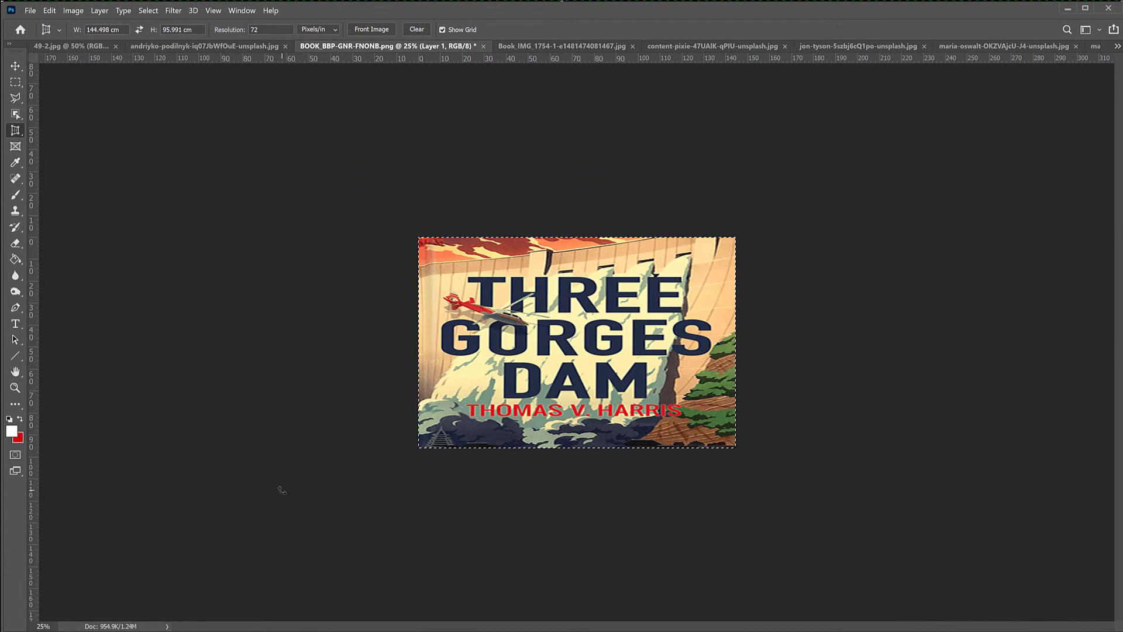
Step: Squeeze the Three Gorges Dam cover to about half width, trim the canvas, and go to the red book photo
{"action": "key", "text": "ctrl+t"}
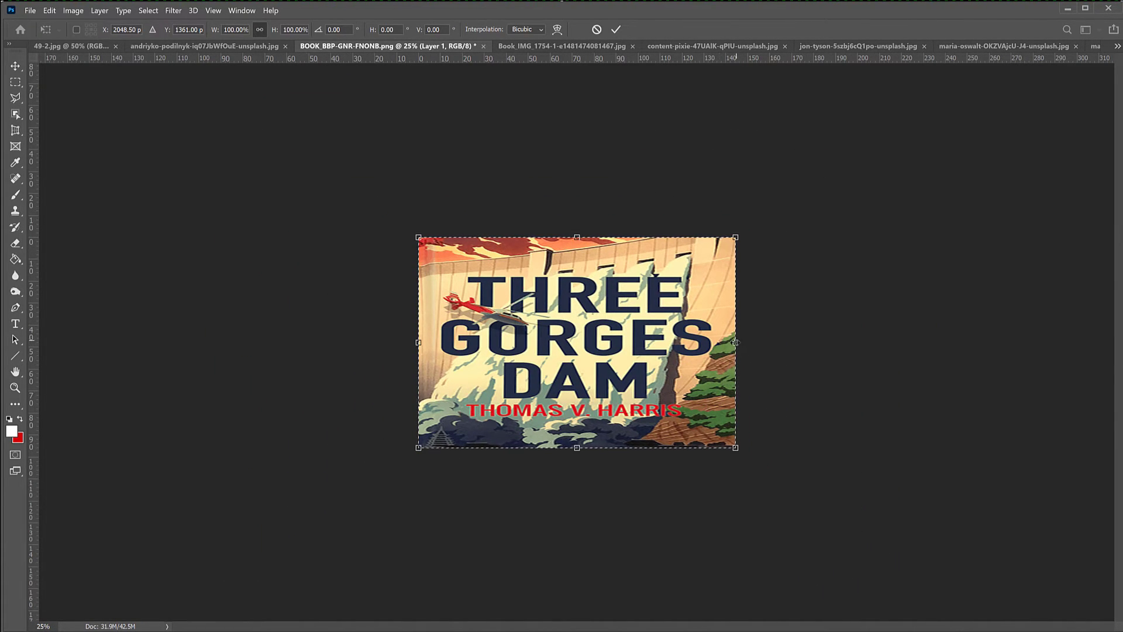
{"action": "left_click_drag", "start_coordinate": [735, 357], "coordinate": [575, 357]}
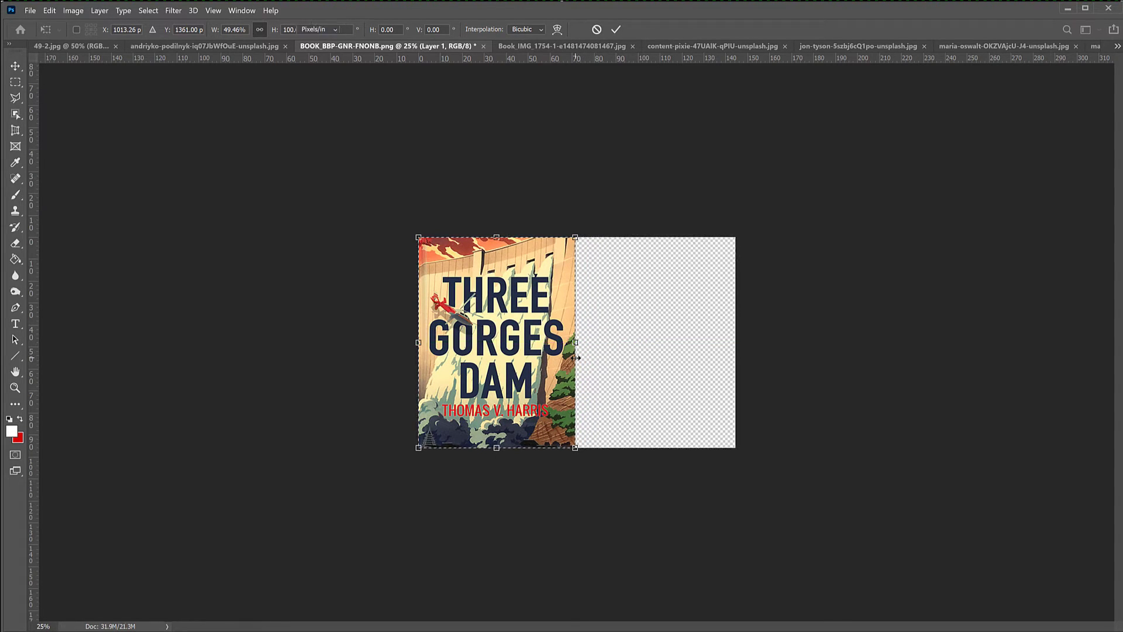
{"action": "key", "text": "Return"}
{"action": "key", "text": "c"}
{"action": "left_click", "coordinate": [71, 16]}
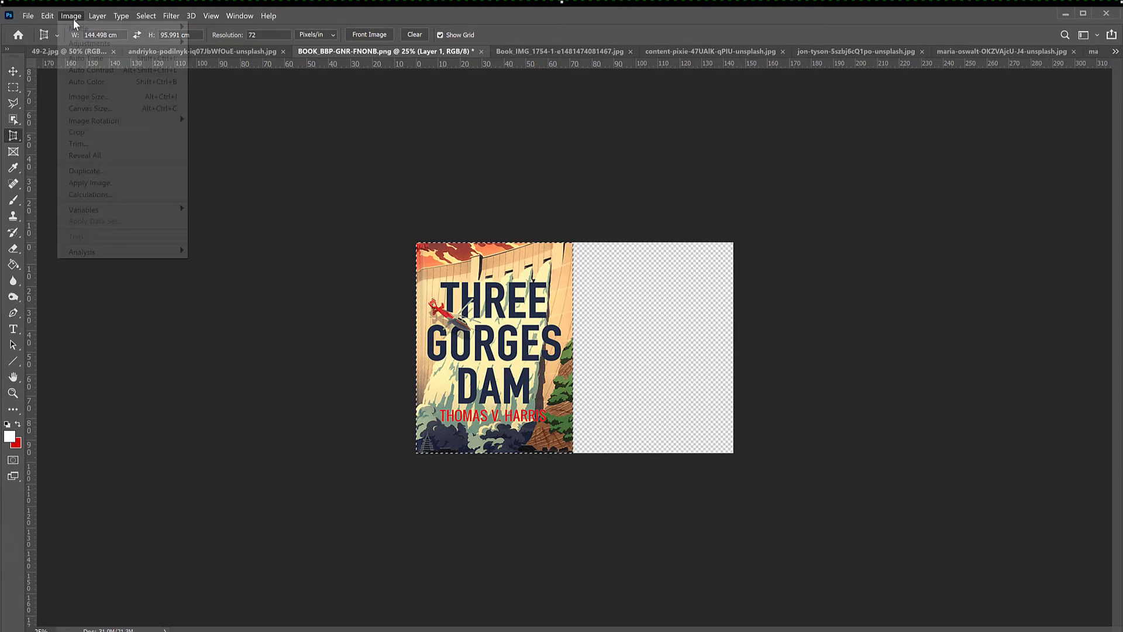
{"action": "left_click", "coordinate": [77, 132]}
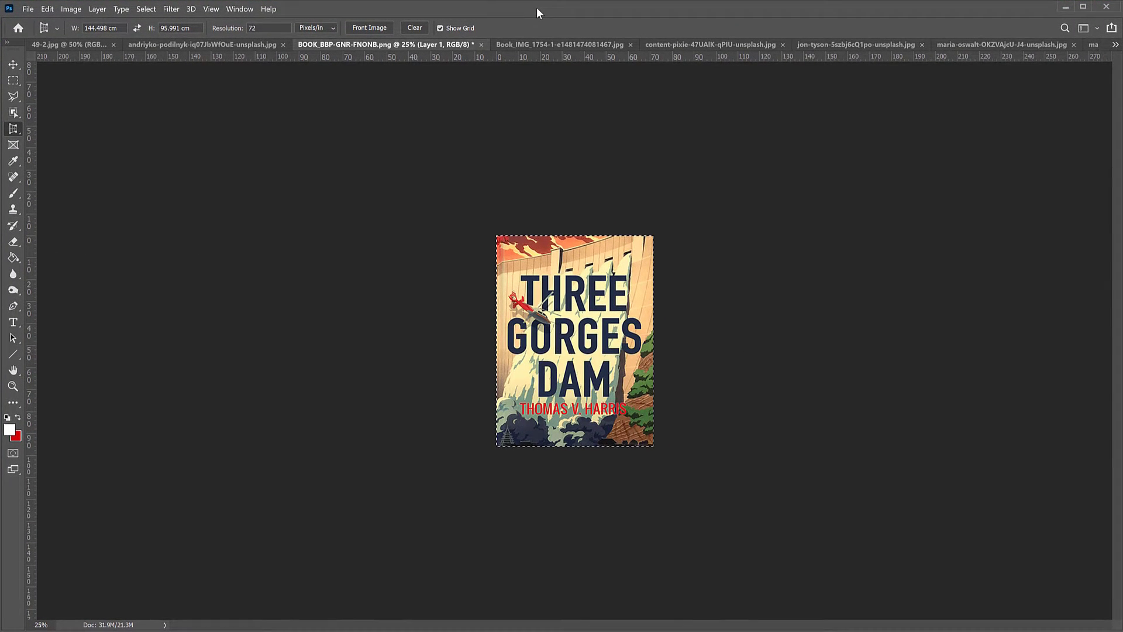
{"action": "key", "text": "ctrl+Tab"}
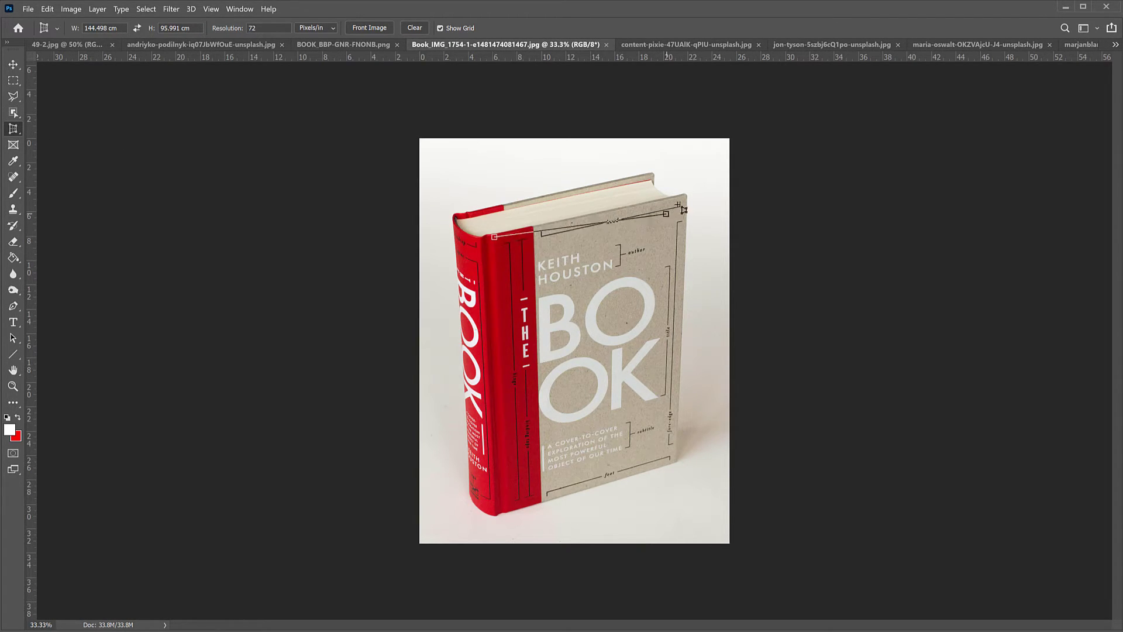
Step: Perspective-crop the red-spined THE BOOK cover flat by marking and adjusting its corners
{"action": "left_click", "coordinate": [683, 198]}
{"action": "left_click", "coordinate": [670, 436]}
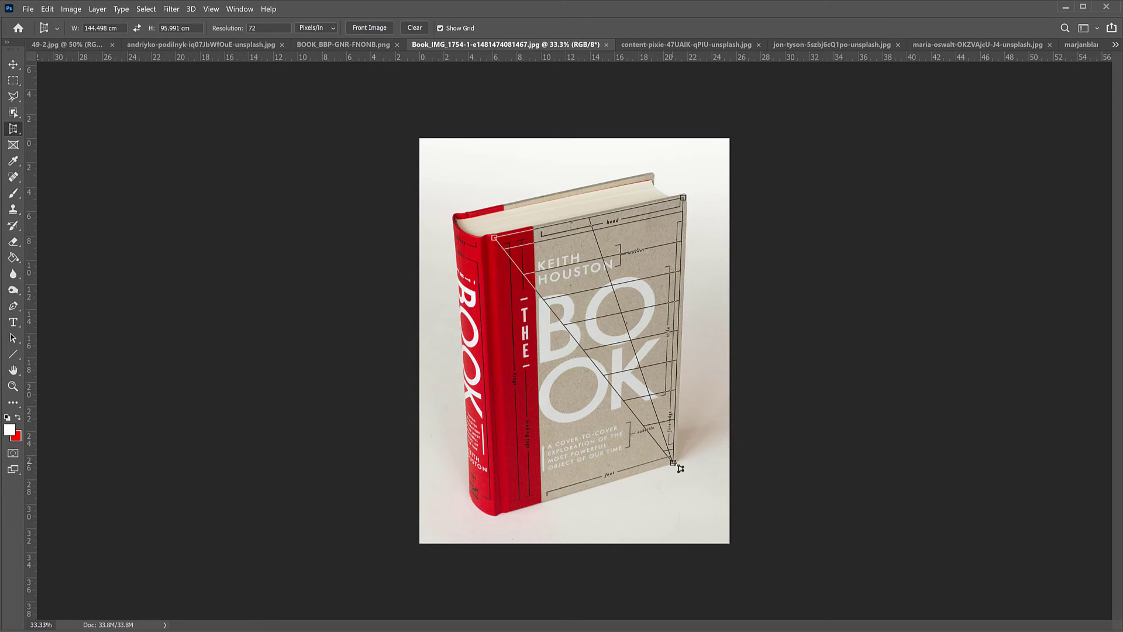
{"action": "left_click", "coordinate": [672, 460]}
{"action": "left_click", "coordinate": [507, 511]}
{"action": "left_click_drag", "start_coordinate": [514, 517], "coordinate": [512, 515]}
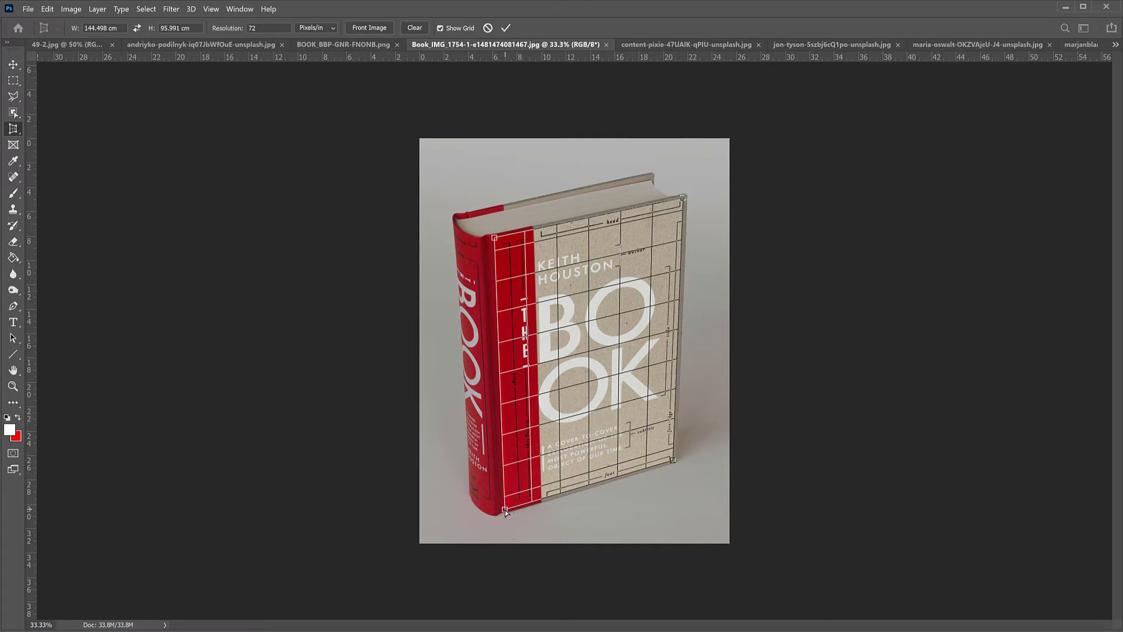
{"action": "key", "text": "Return"}
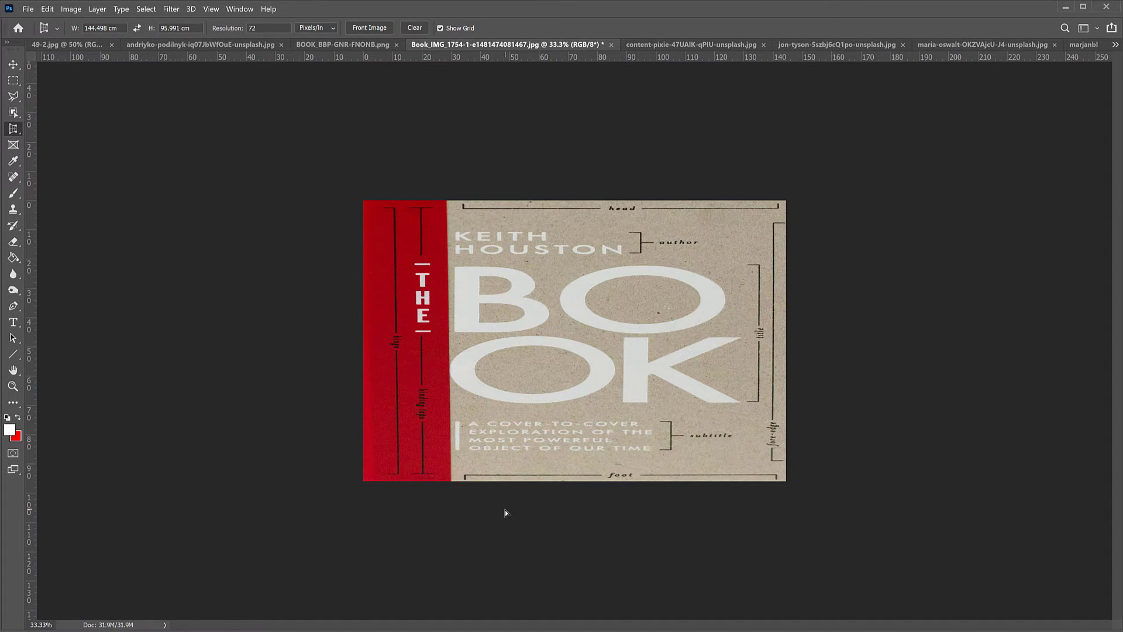
Step: Narrow THE BOOK cover to about 44% width, trim the canvas, deselect, and move to the books-on-table photo
{"action": "key", "text": "ctrl+a"}
{"action": "key", "text": "ctrl+t"}
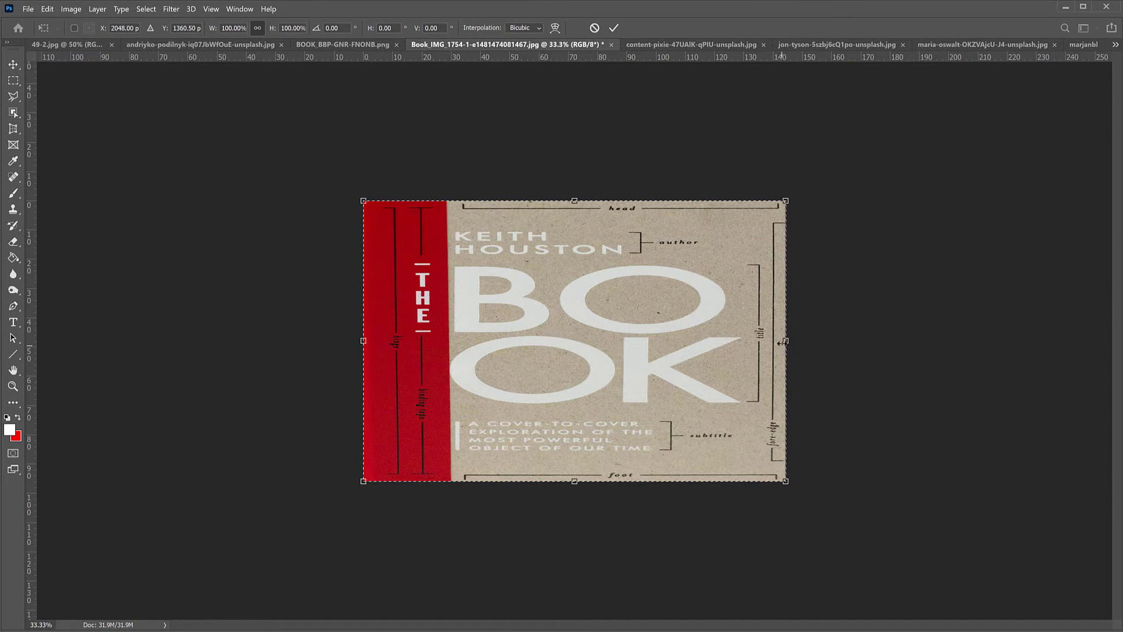
{"action": "left_click_drag", "start_coordinate": [771, 339], "coordinate": [549, 355]}
{"action": "key", "text": "Return"}
{"action": "left_click", "coordinate": [70, 9]}
{"action": "left_click", "coordinate": [82, 125]}
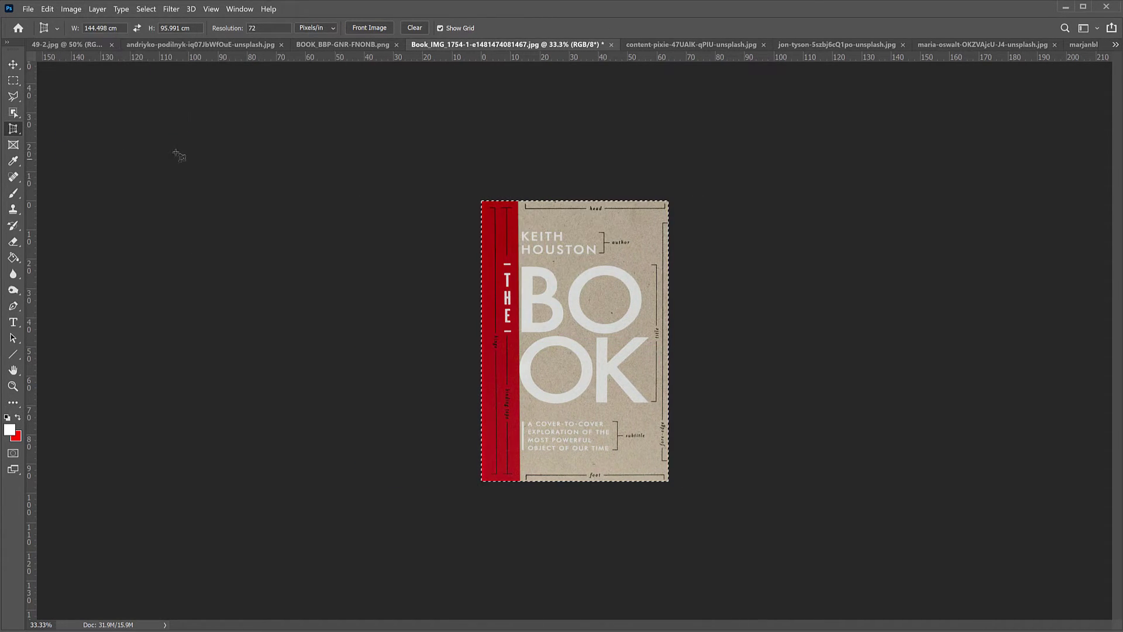
{"action": "key", "text": "m"}
{"action": "key", "text": "ctrl+d"}
{"action": "key", "text": "ctrl+Tab"}
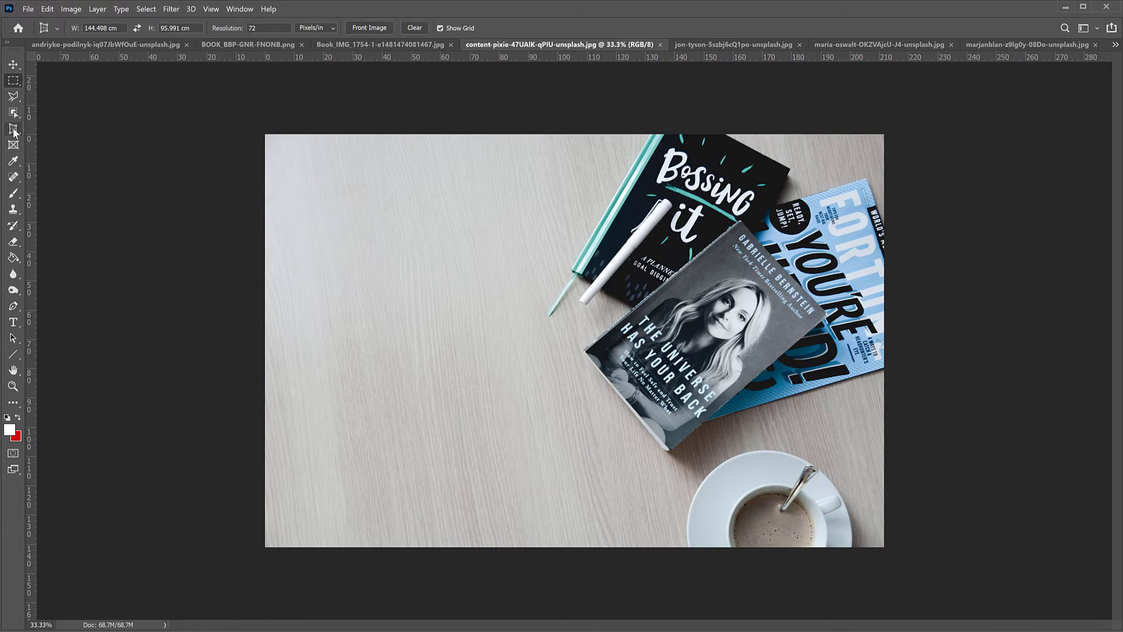
Step: Perspective-crop the tilted The Universe Has Your Back cover flat and zoom out to see it
{"action": "key", "text": "ctrl+plus"}
{"action": "key", "text": "ctrl+plus"}
{"action": "left_click_drag", "start_coordinate": [821, 265], "coordinate": [537, 268]}
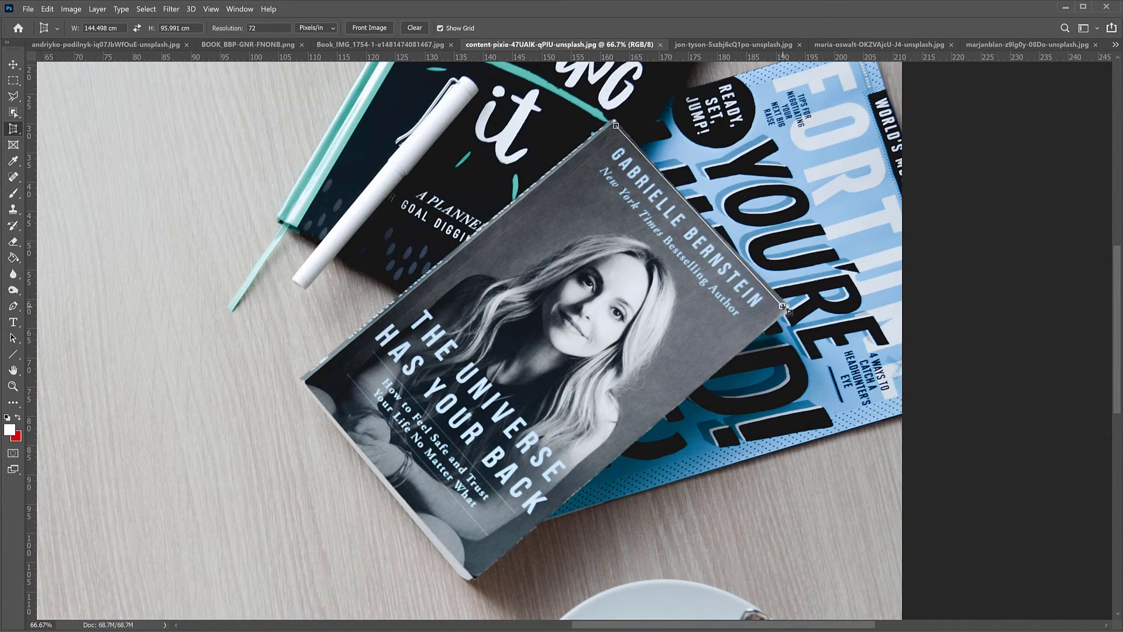
{"action": "left_click", "coordinate": [477, 574]}
{"action": "left_click", "coordinate": [308, 383]}
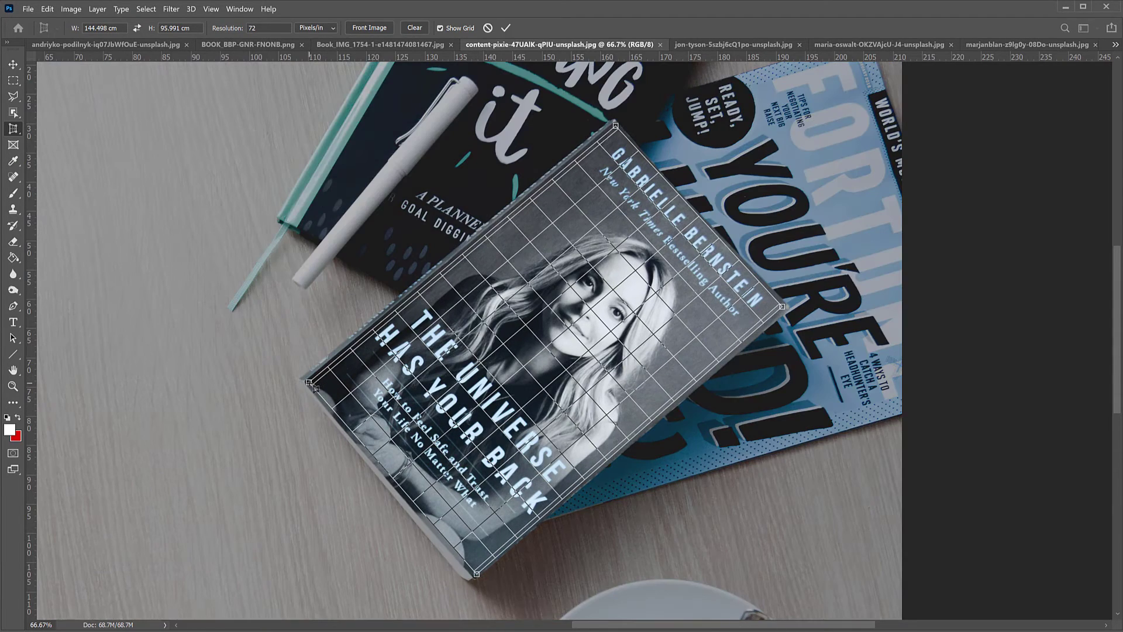
{"action": "key", "text": "Return"}
{"action": "key", "text": "ctrl+minus"}
Step: Rotate The Universe Has Your Back cover 90° counterclockwise upright, then switch to the shelf book photo
{"action": "left_click", "coordinate": [71, 8]}
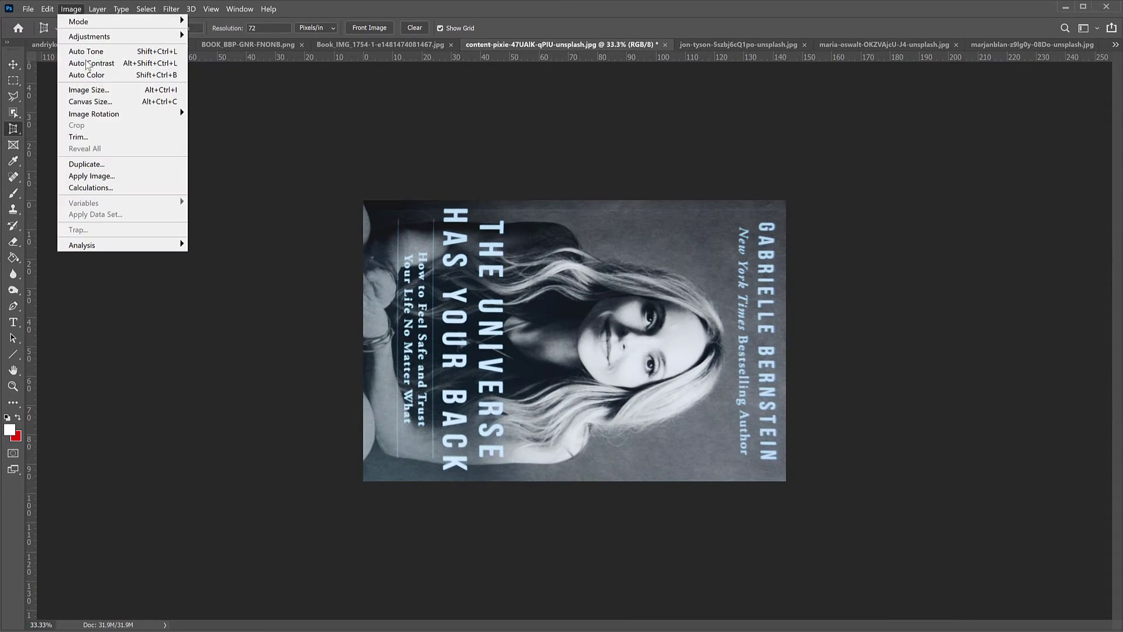
{"action": "mouse_move", "coordinate": [105, 112]}
{"action": "left_click", "coordinate": [217, 141]}
{"action": "key", "text": "ctrl+Tab"}
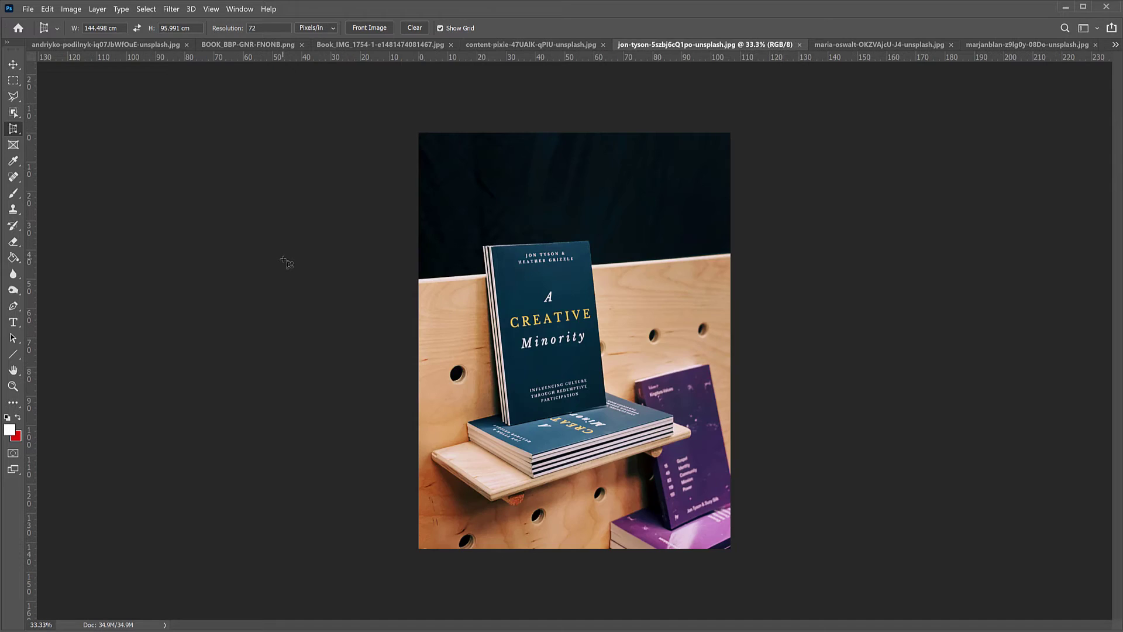
Step: Complete the perspective outline of the A Creative Minority cover and flatten it
{"action": "key", "text": "ctrl+plus"}
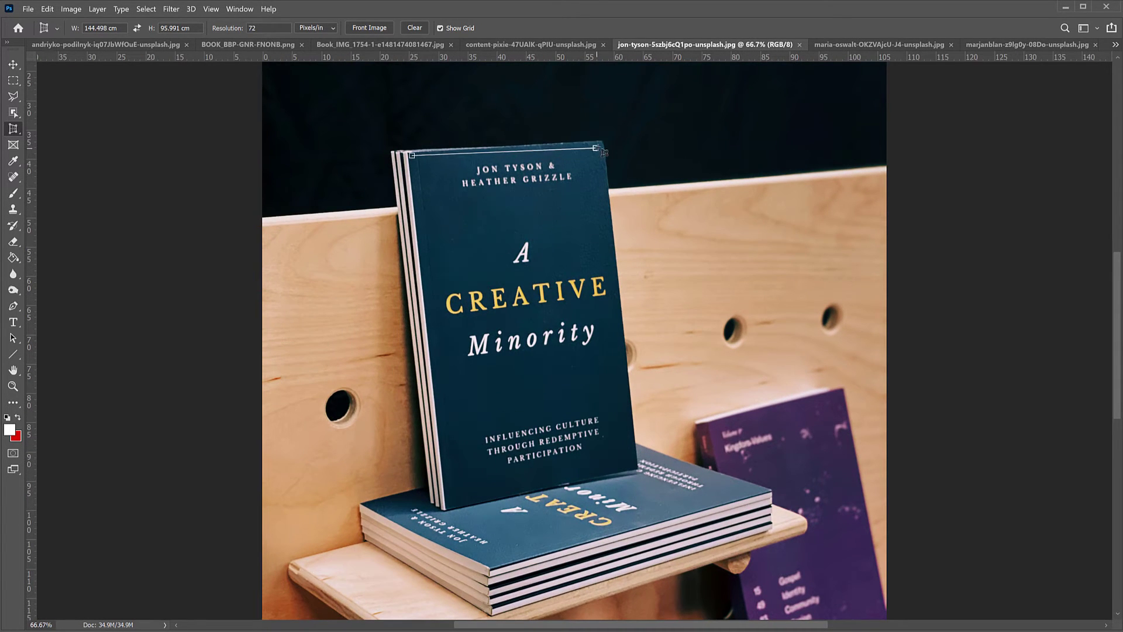
{"action": "left_click", "coordinate": [450, 507]}
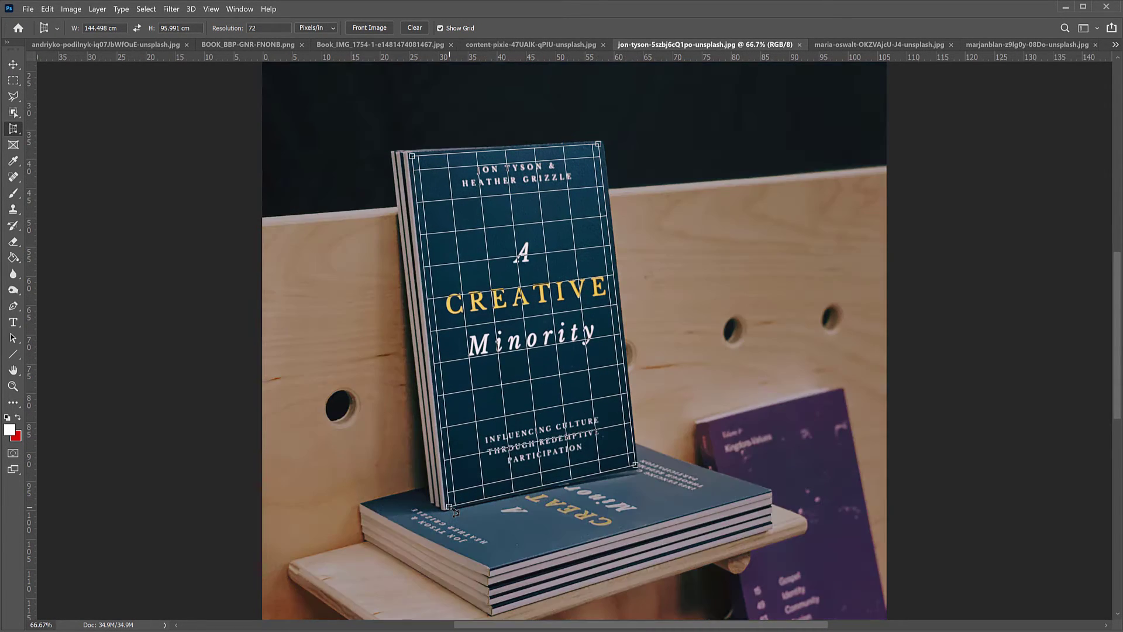
{"action": "key", "text": "ctrl+minus"}
{"action": "key", "text": "ctrl+minus"}
Step: Narrow the A Creative Minority cover to about 44% width and trim the canvas with Image > Crop
{"action": "key", "text": "ctrl+t"}
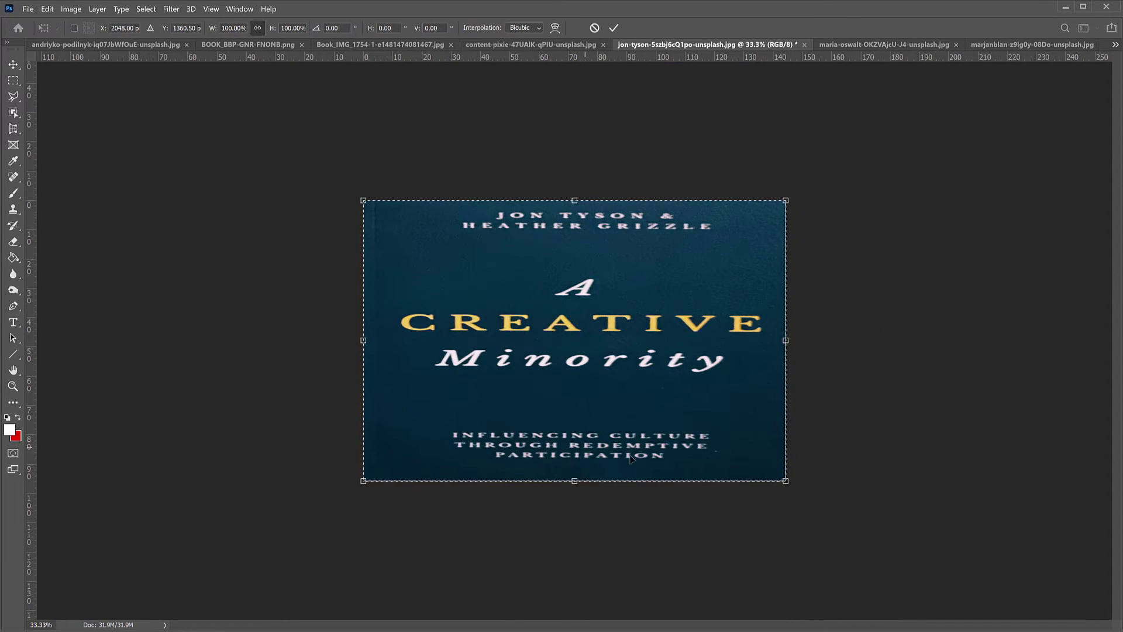
{"action": "left_click_drag", "start_coordinate": [758, 353], "coordinate": [552, 397]}
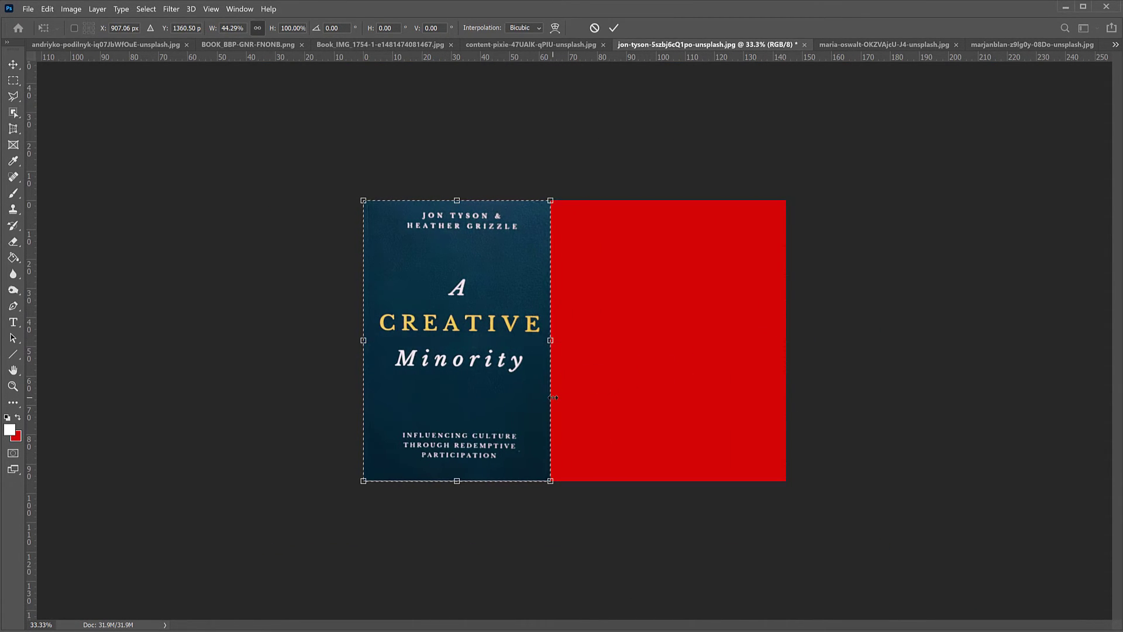
{"action": "key", "text": "Return"}
{"action": "left_click", "coordinate": [71, 9]}
{"action": "left_click", "coordinate": [82, 124]}
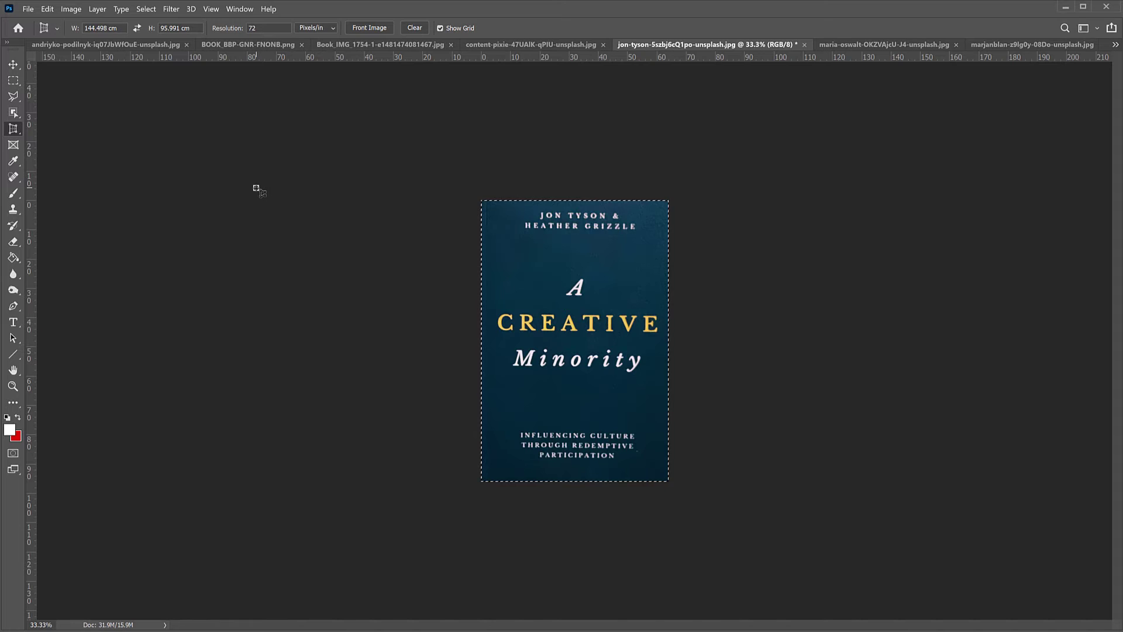
Step: Perspective-crop The Tale of Peter Rabbit cover so it lies flat and fills its canvas
{"action": "key", "text": "ctrl+Tab"}
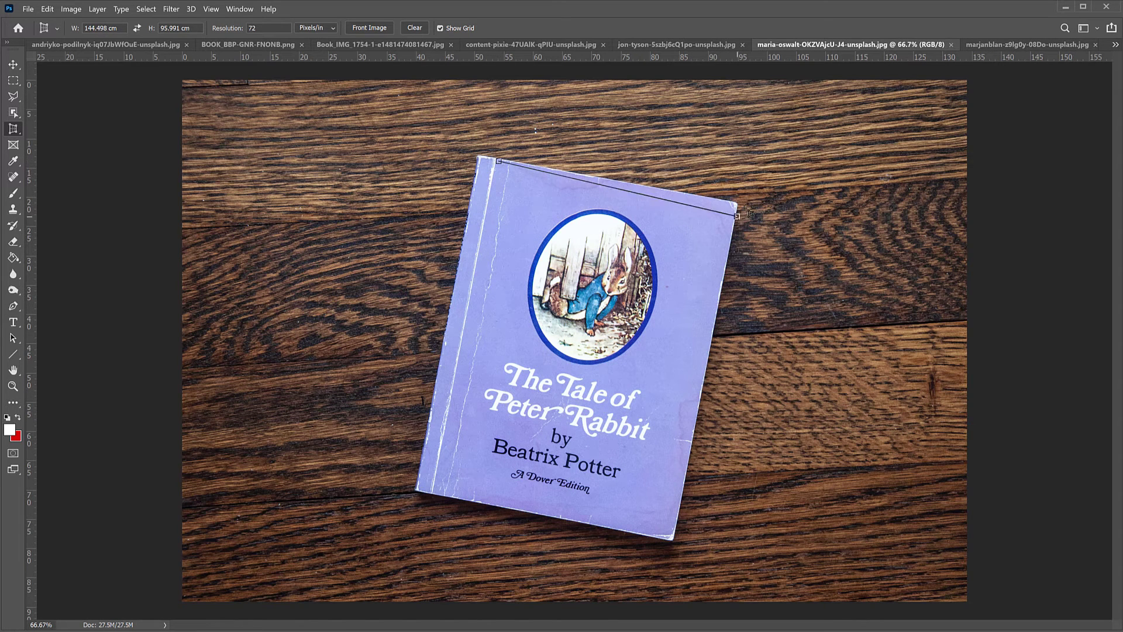
{"action": "left_click", "coordinate": [670, 537]}
{"action": "left_click", "coordinate": [437, 493]}
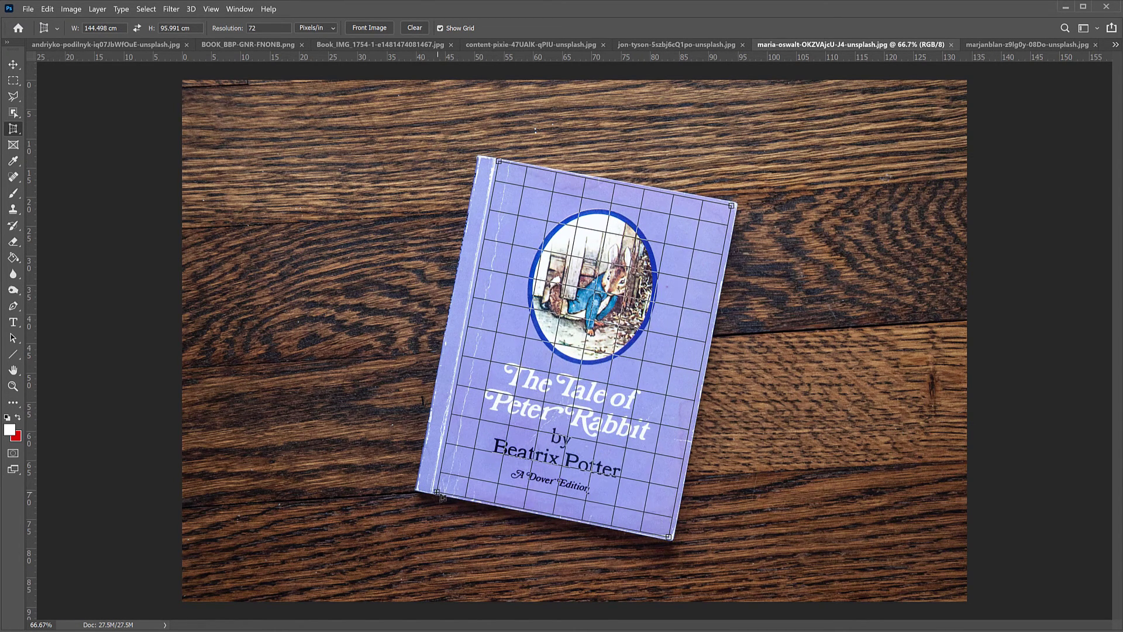
{"action": "key", "text": "Return"}
{"action": "key", "text": "ctrl+0"}
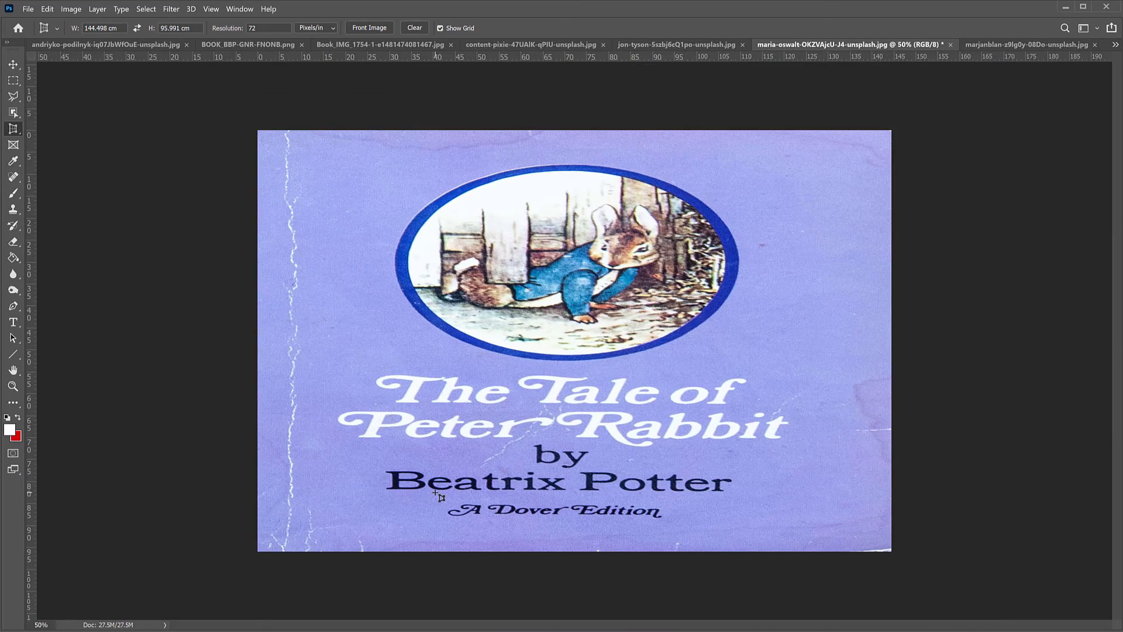